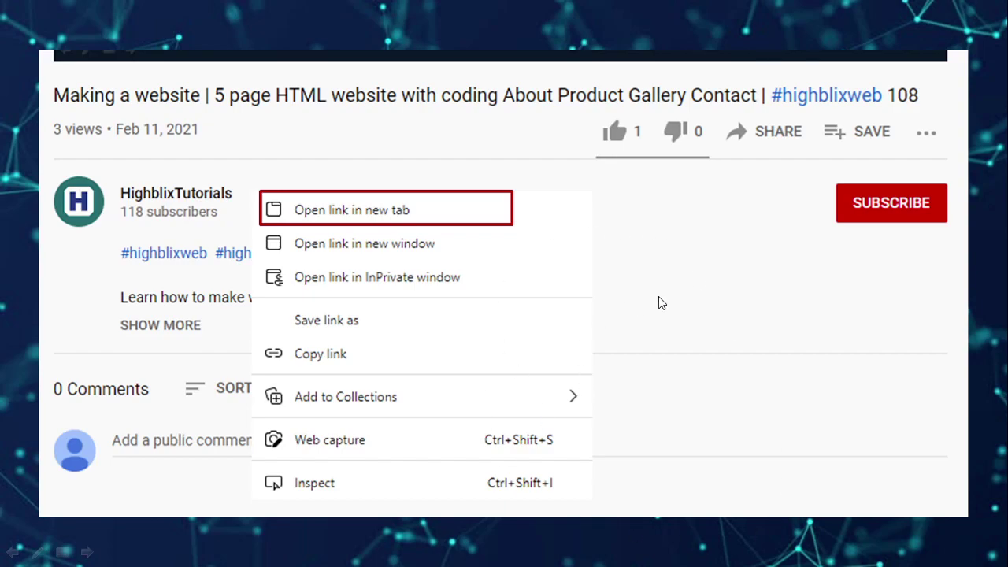
# Switch from the slide to the browser showing HighblixTutorials' Videos tab
pyautogui.hotkey('alt', 'Tab')
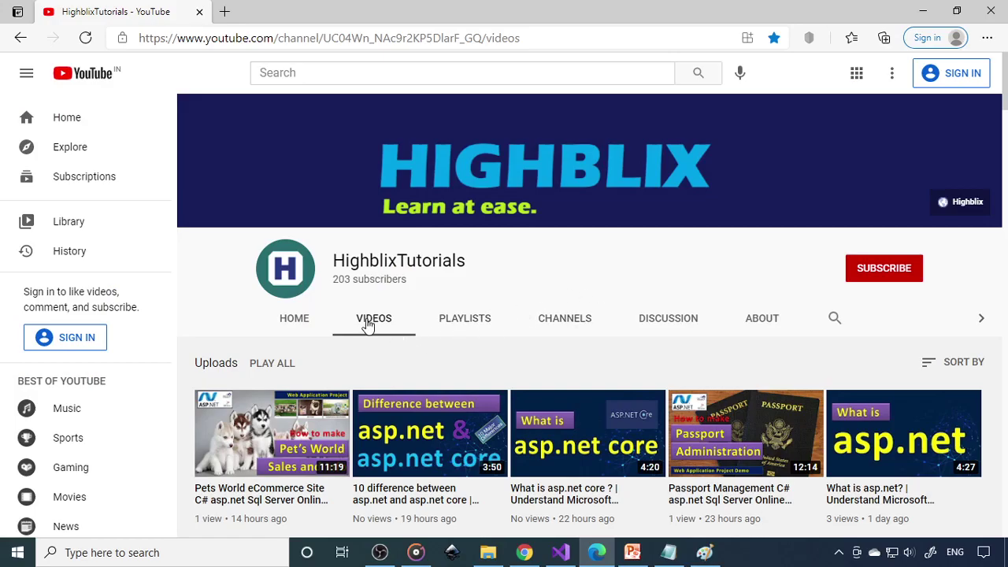
# Scroll down the HighblixTutorials Videos list to browse the older project uploads
pyautogui.scroll(-5, 378, 325)
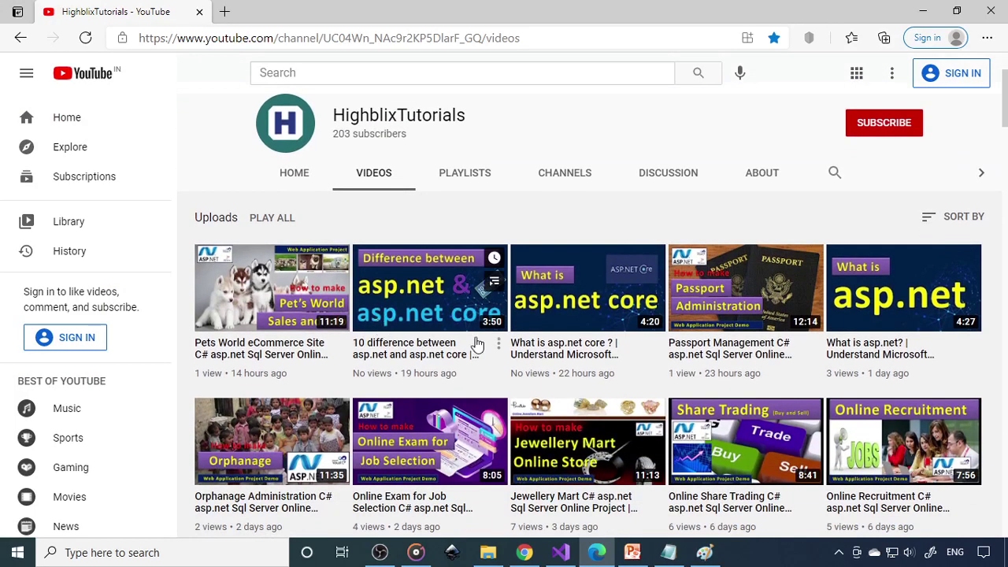
pyautogui.scroll(-4, 1001, 354)
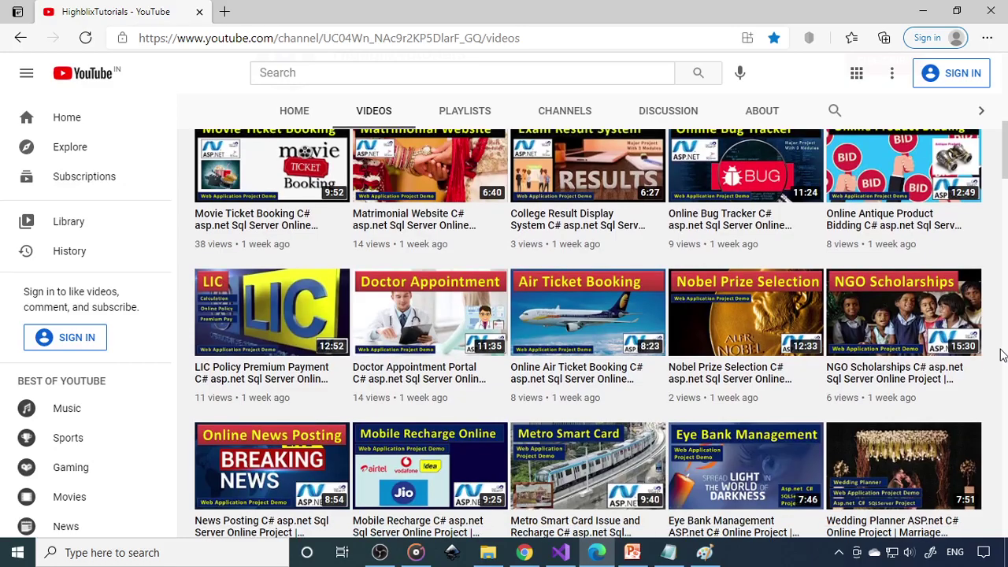
pyautogui.scroll(-3, 1001, 354)
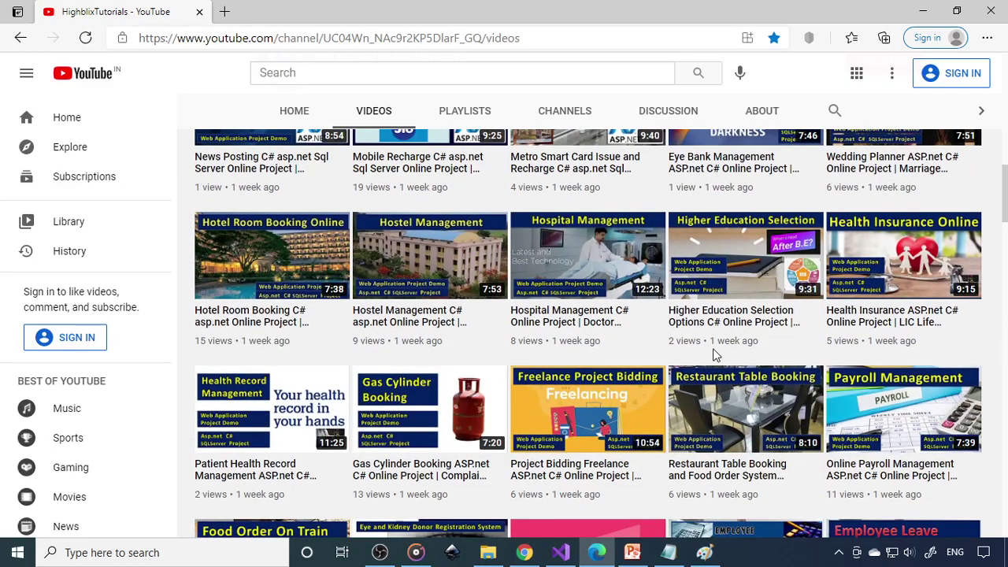
pyautogui.scroll(-3, 1006, 316)
pyautogui.scroll(-2, 1006, 316)
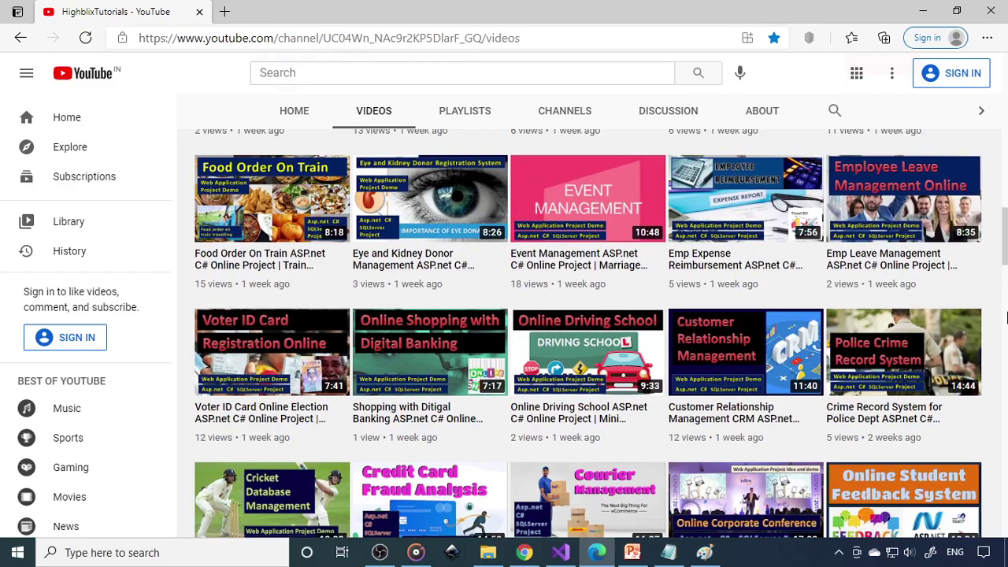
pyautogui.scroll(-2, 1006, 317)
pyautogui.scroll(-3, 1006, 317)
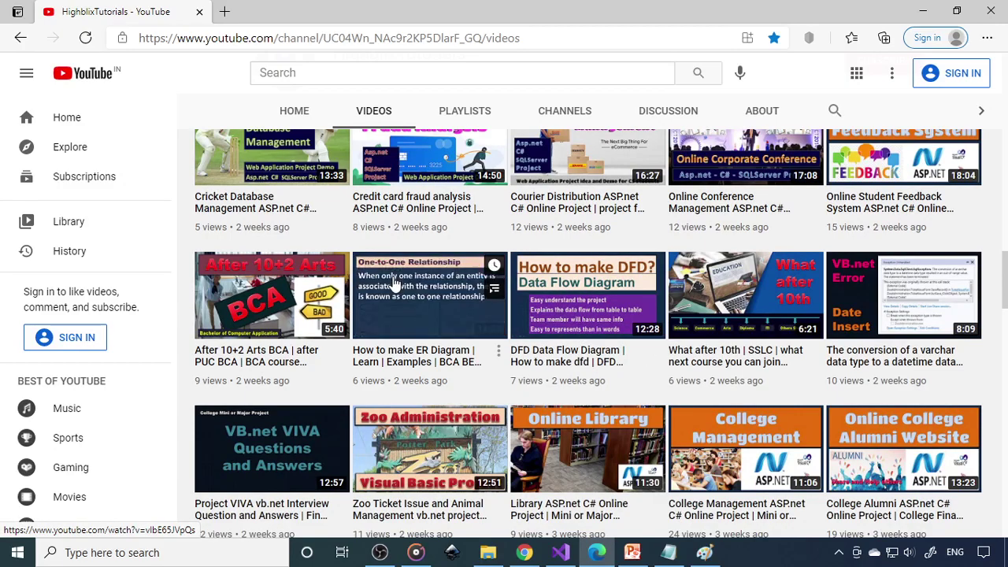
pyautogui.scroll(-2, 393, 295)
pyautogui.scroll(-1, 394, 299)
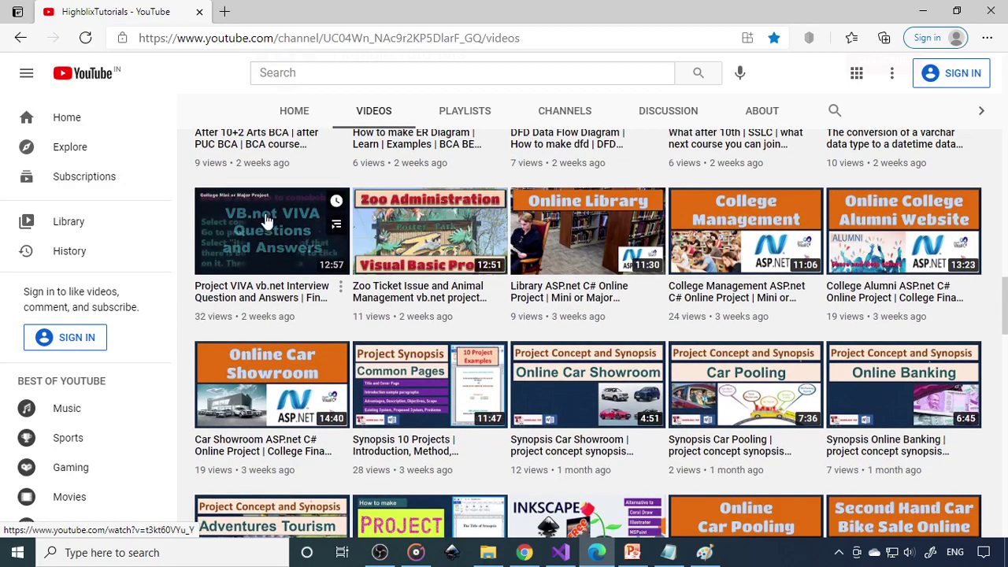
pyautogui.scroll(-7, 267, 314)
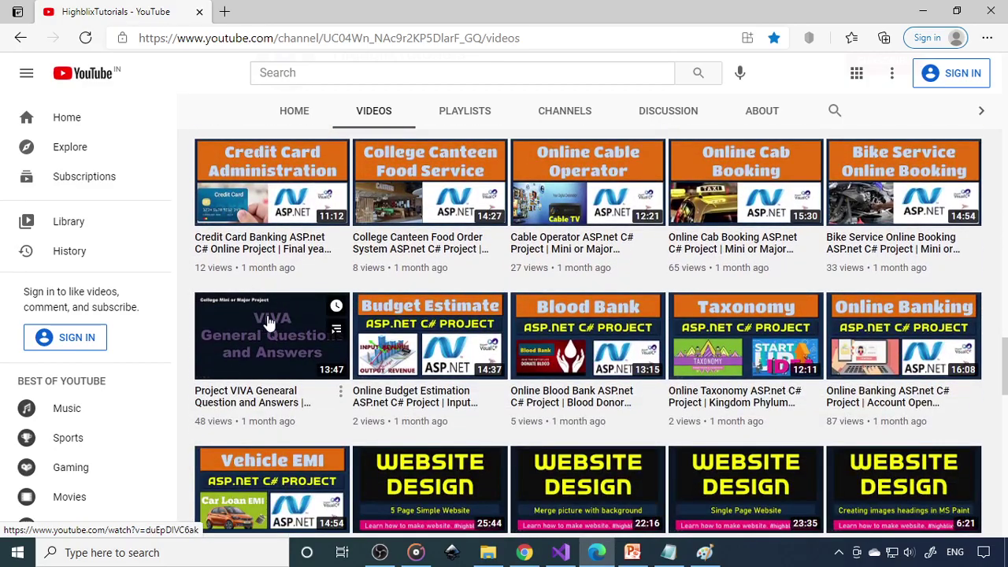
pyautogui.scroll(-5, 268, 330)
pyautogui.scroll(-10, 675, 286)
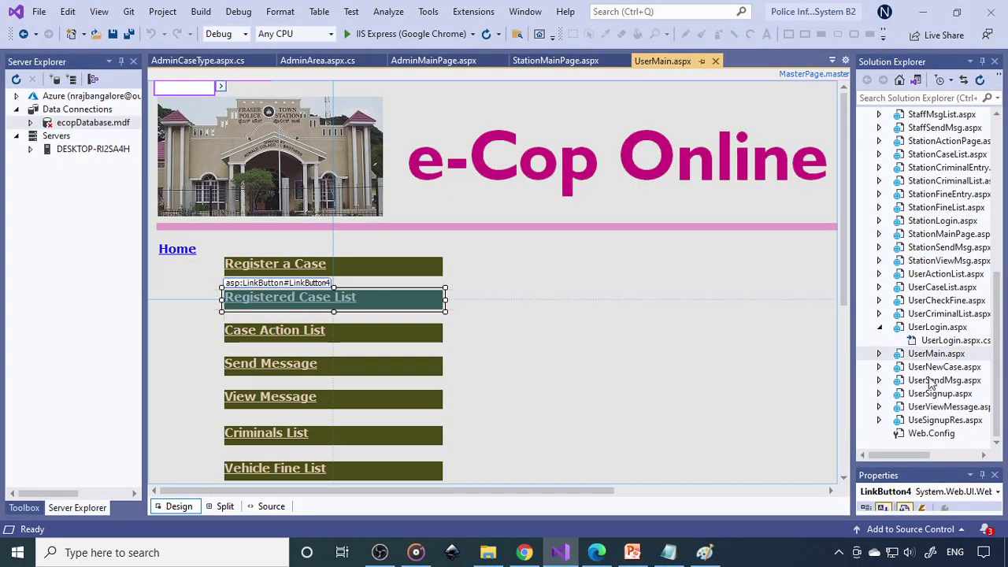
# Expand ecopDatabase.mdf's Tables in Server Explorer, widen the panel, and select AreaTab
pyautogui.scroll(8, 932, 384)
pyautogui.scroll(-3, 931, 384)
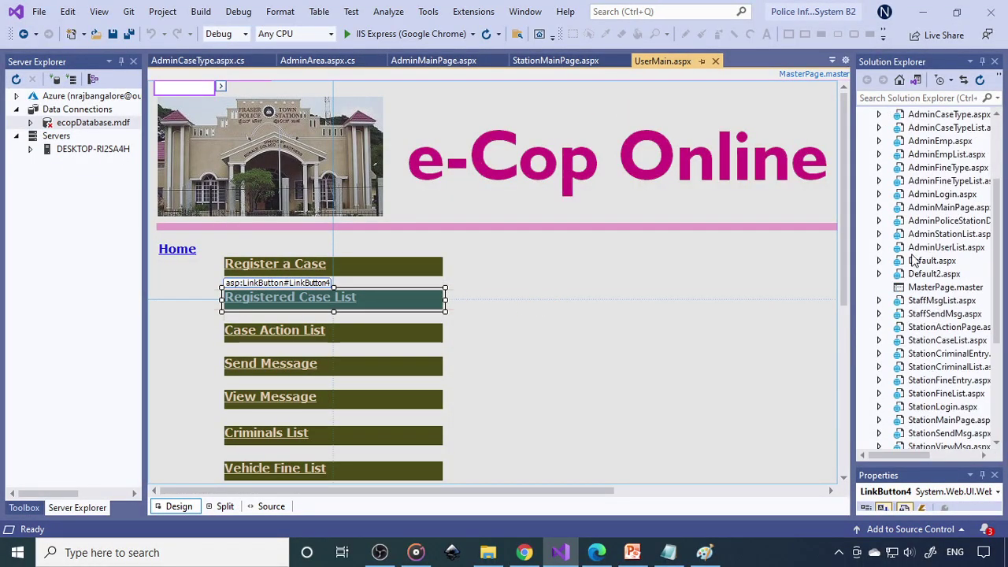
pyautogui.scroll(3, 915, 261)
pyautogui.click(941, 129)
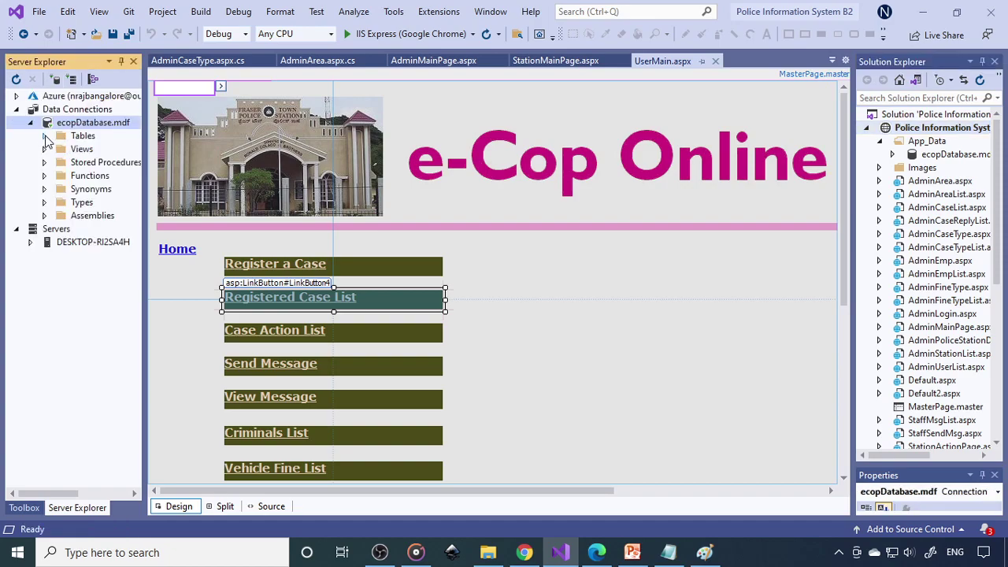
pyautogui.click(44, 136)
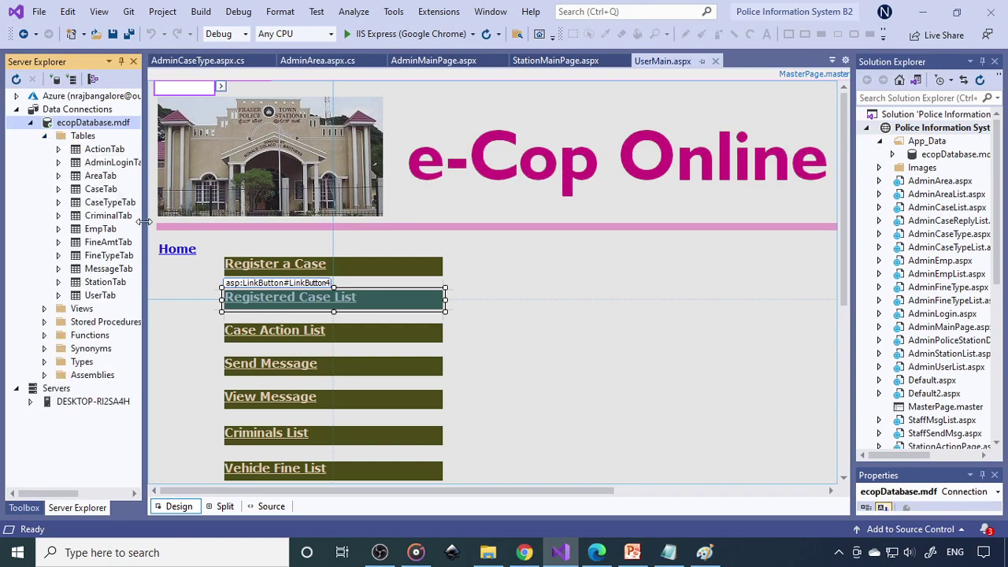
pyautogui.moveTo(144, 223); pyautogui.dragTo(180, 223)
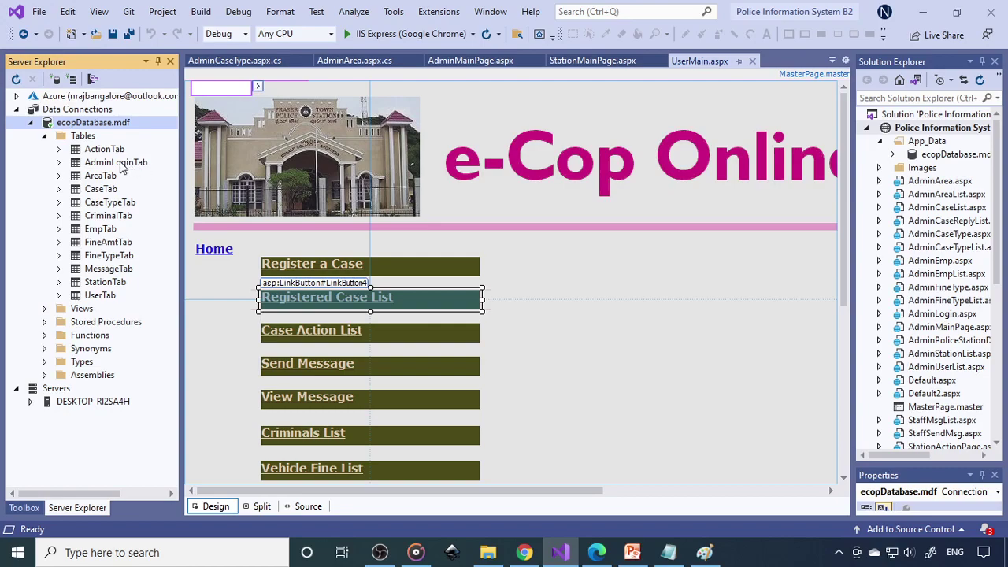
pyautogui.click(104, 177)
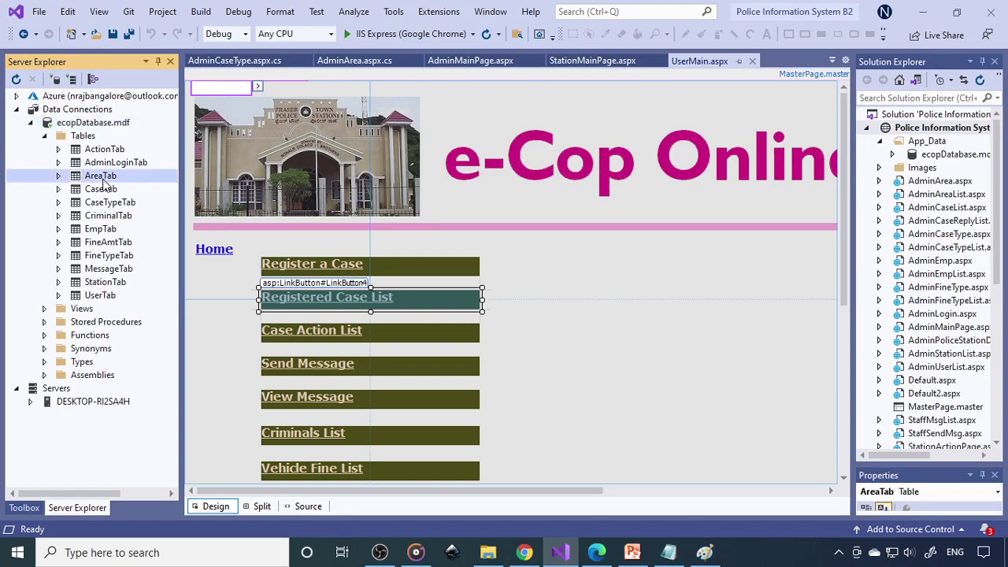
pyautogui.rightClick(102, 178)
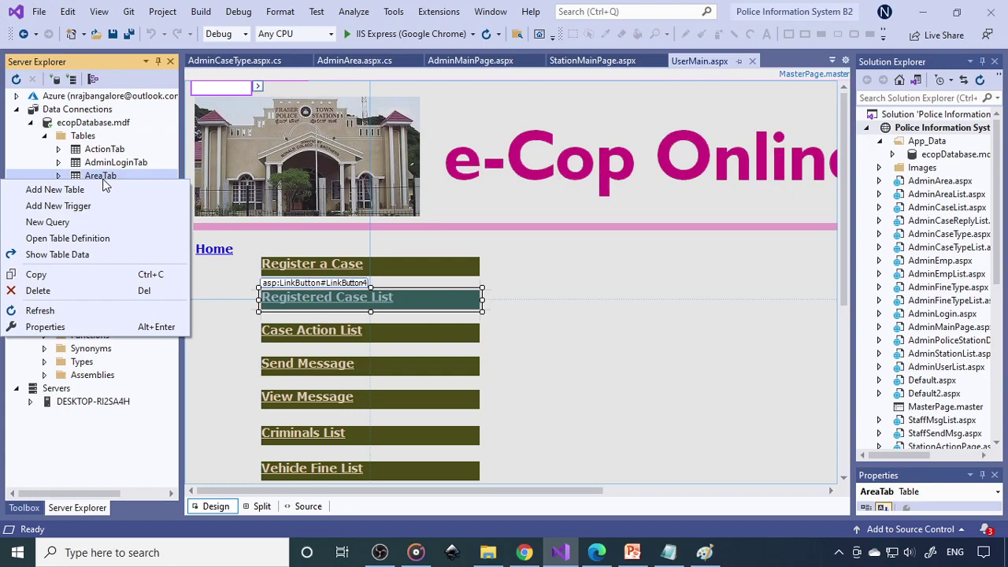
pyautogui.click(72, 259)
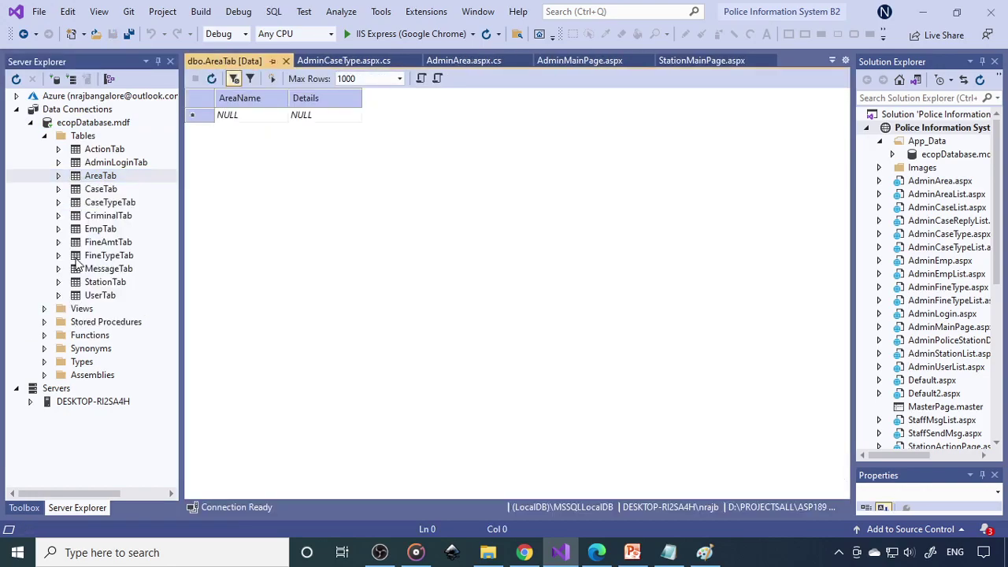
pyautogui.click(103, 191)
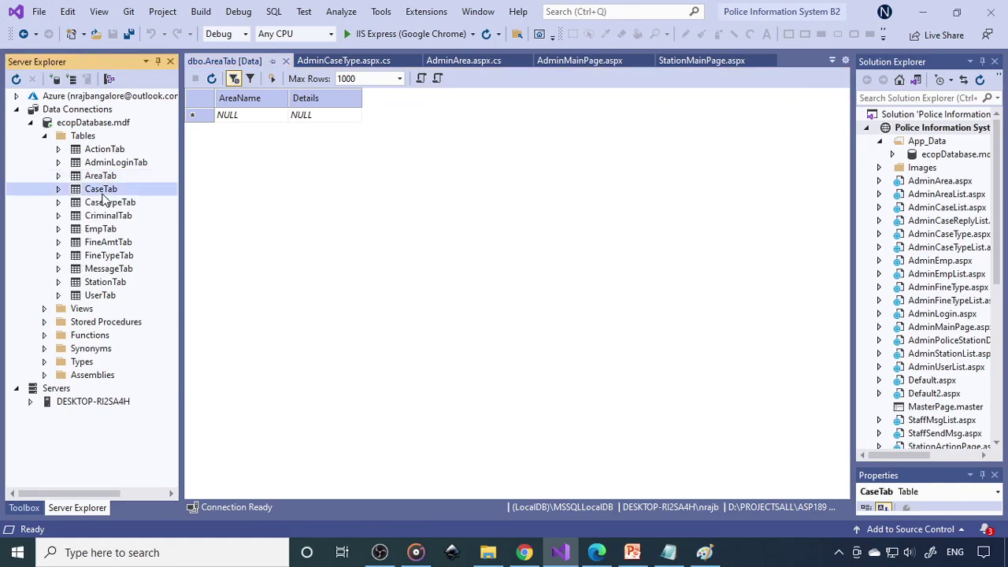
pyautogui.rightClick(102, 194)
pyautogui.click(92, 270)
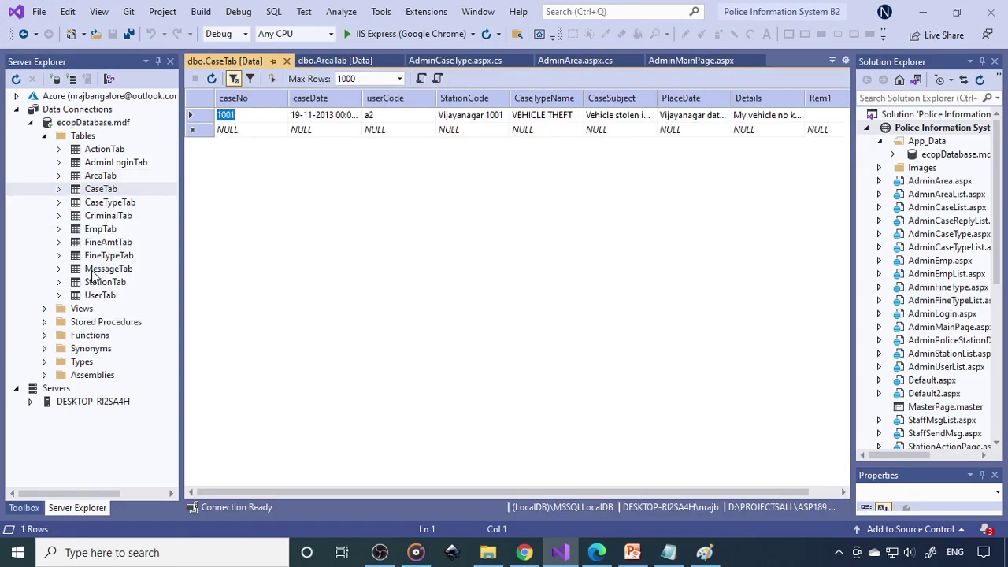
pyautogui.click(110, 269)
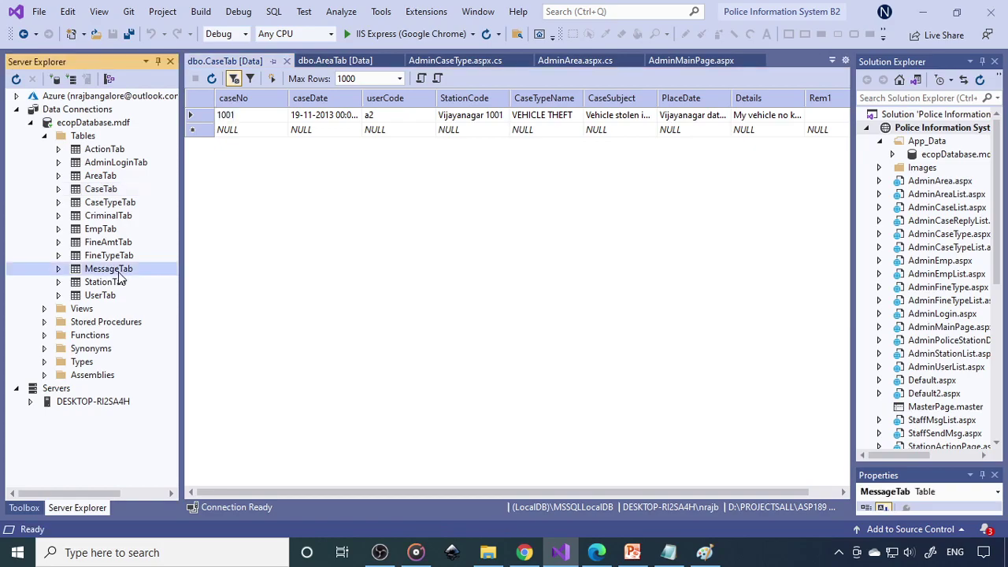
pyautogui.rightClick(114, 271)
pyautogui.click(85, 348)
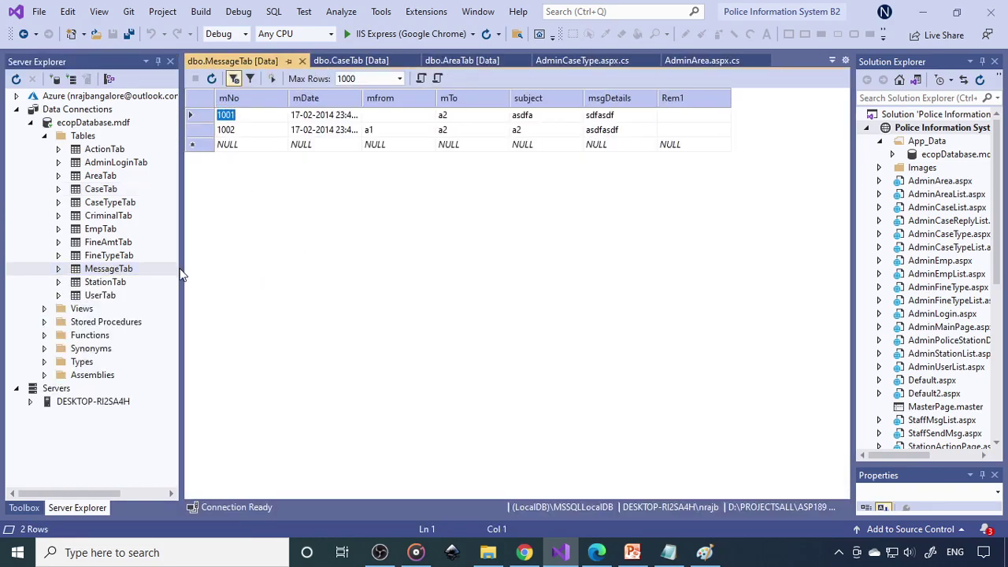
pyautogui.click(109, 282)
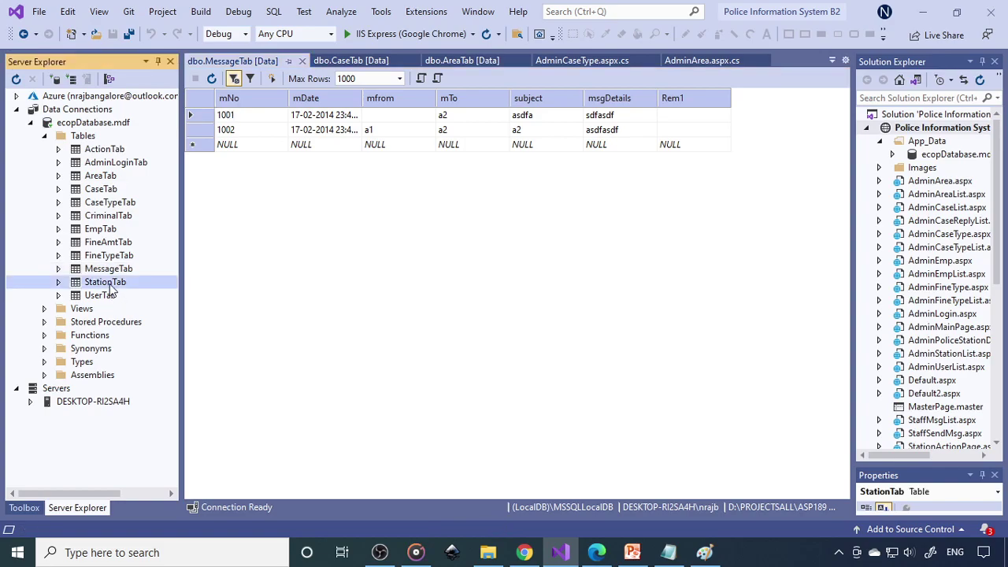
pyautogui.rightClick(109, 283)
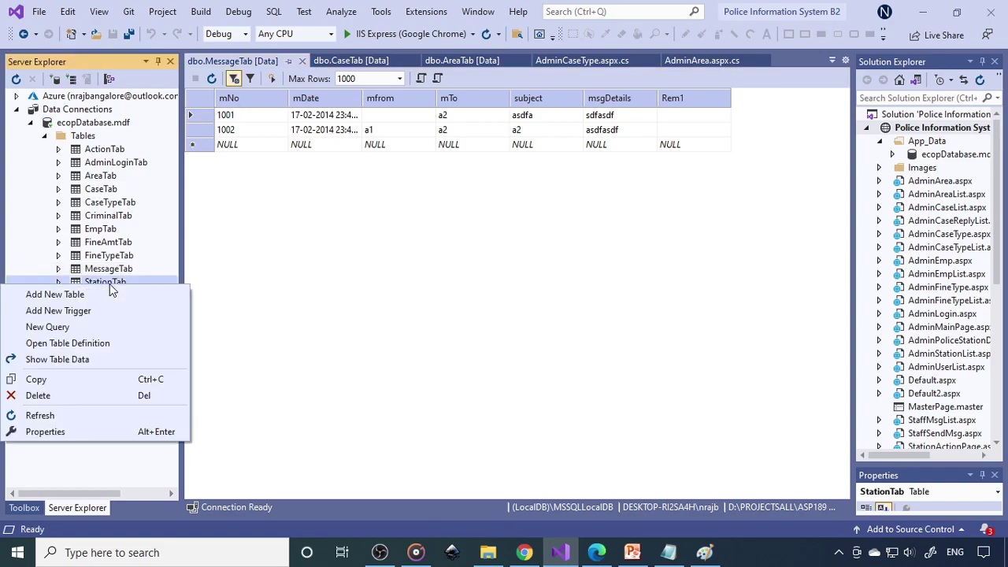
pyautogui.click(111, 346)
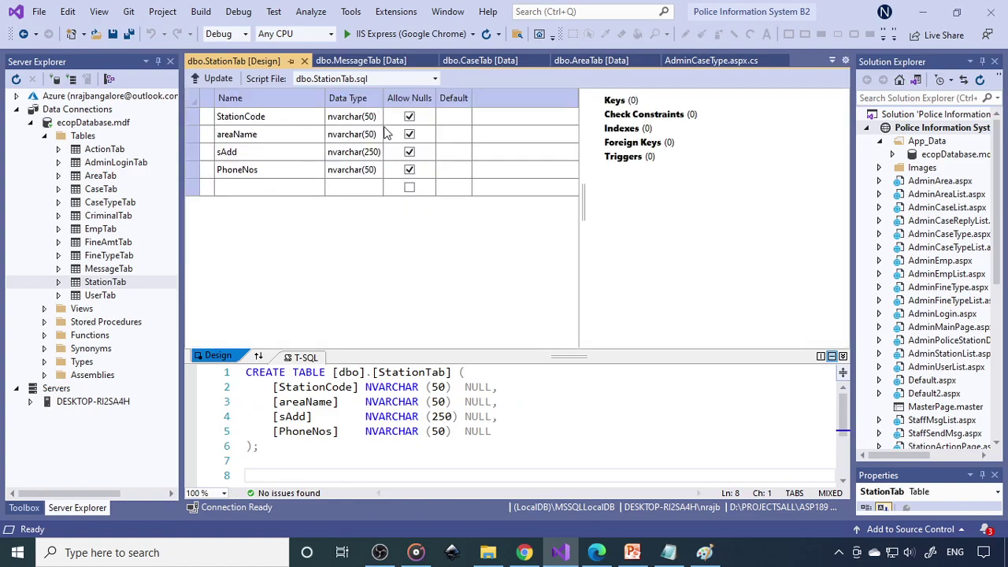
pyautogui.click(306, 63)
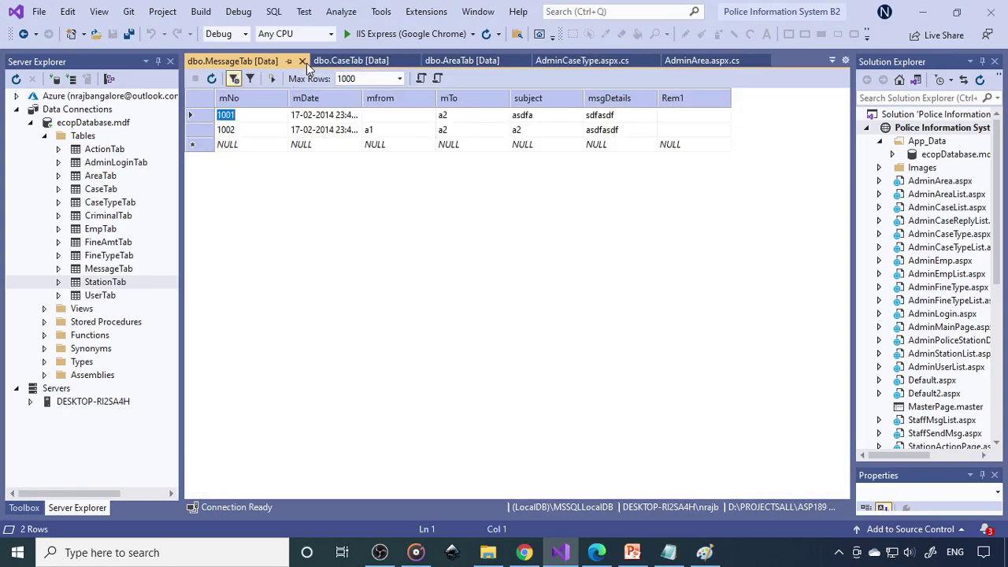
pyautogui.click(306, 63)
pyautogui.click(286, 62)
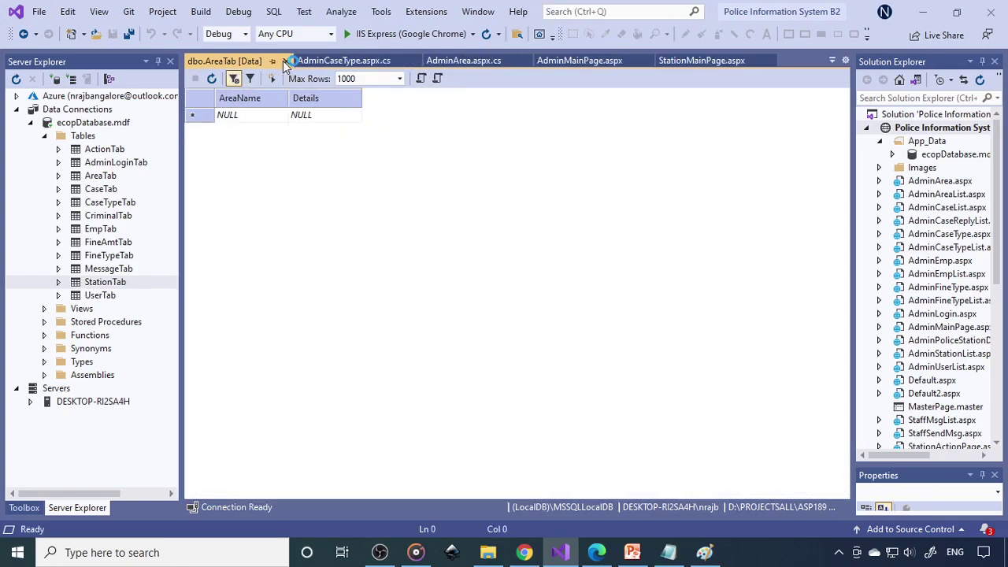
pyautogui.click(287, 62)
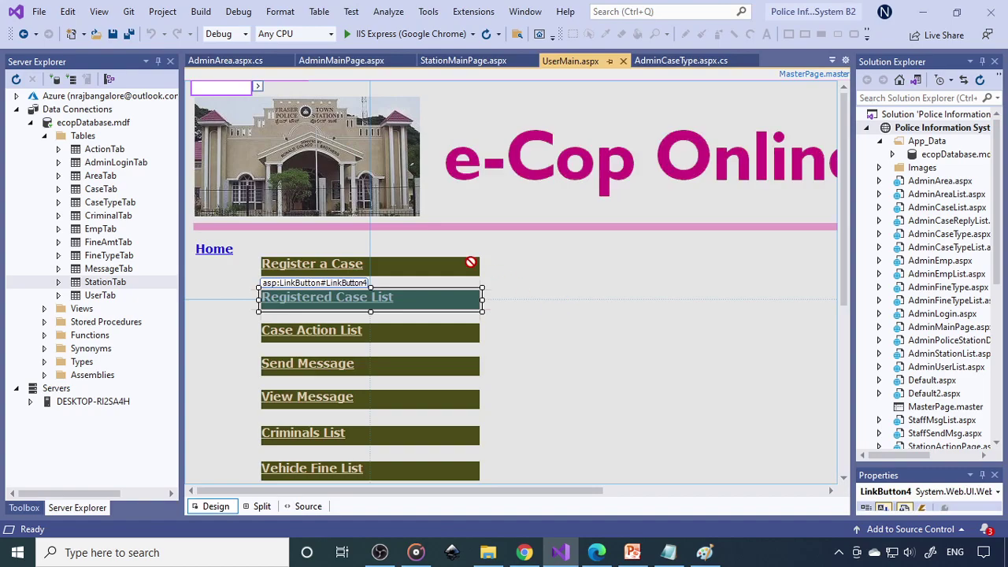
# Build and run Police Information System in Chrome via IIS Express, then maximize the browser window
pyautogui.click(940, 128)
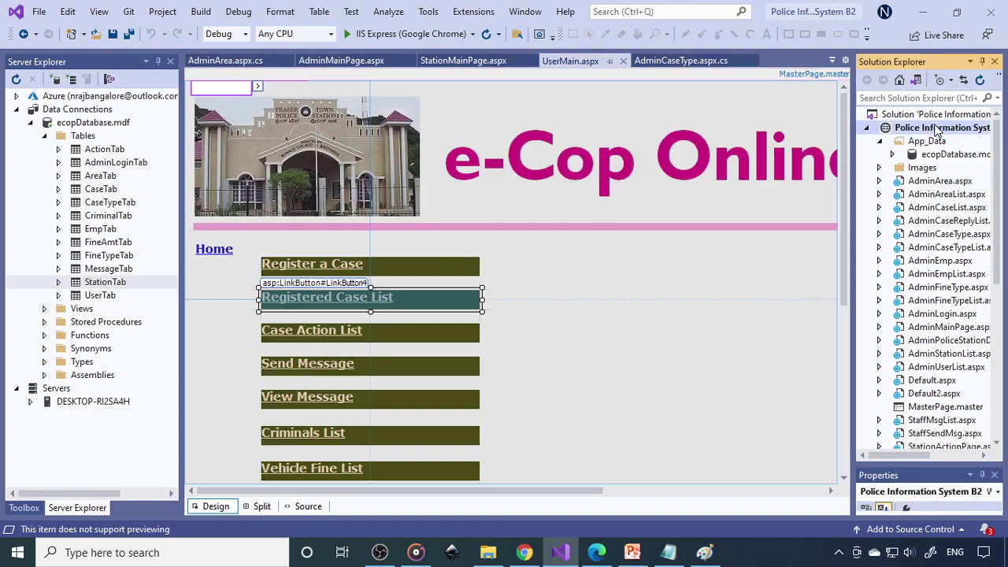
pyautogui.click(383, 34)
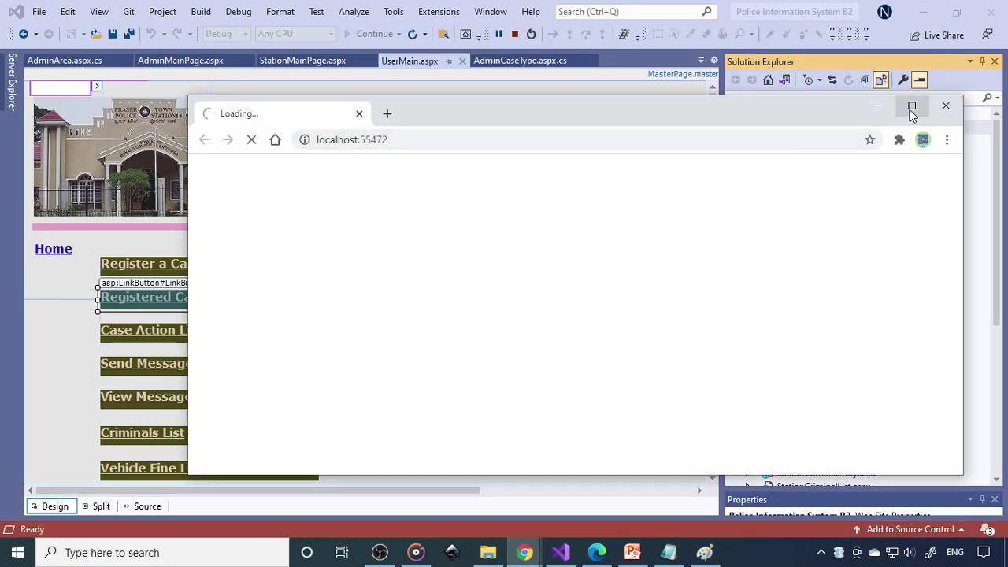
pyautogui.click(911, 106)
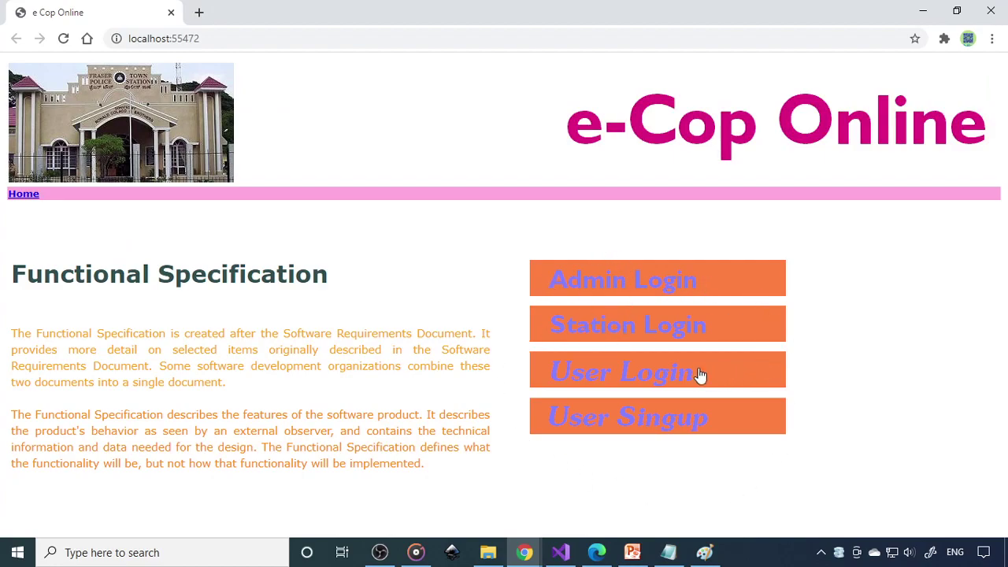
# Log in as admin with the saved user name and password, then view the Area Name List
pyautogui.click(627, 285)
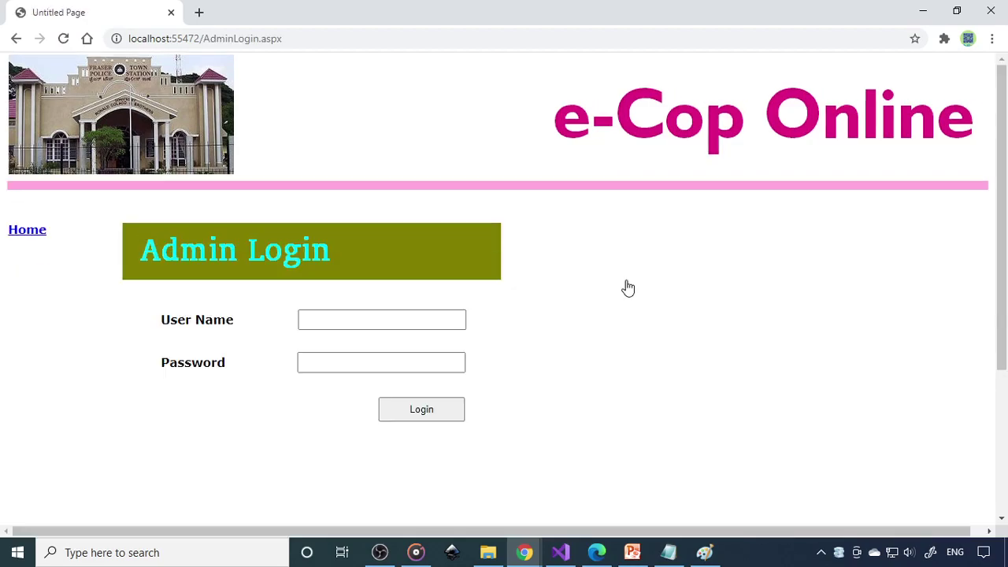
pyautogui.click(349, 312)
pyautogui.click(351, 349)
pyautogui.click(376, 362)
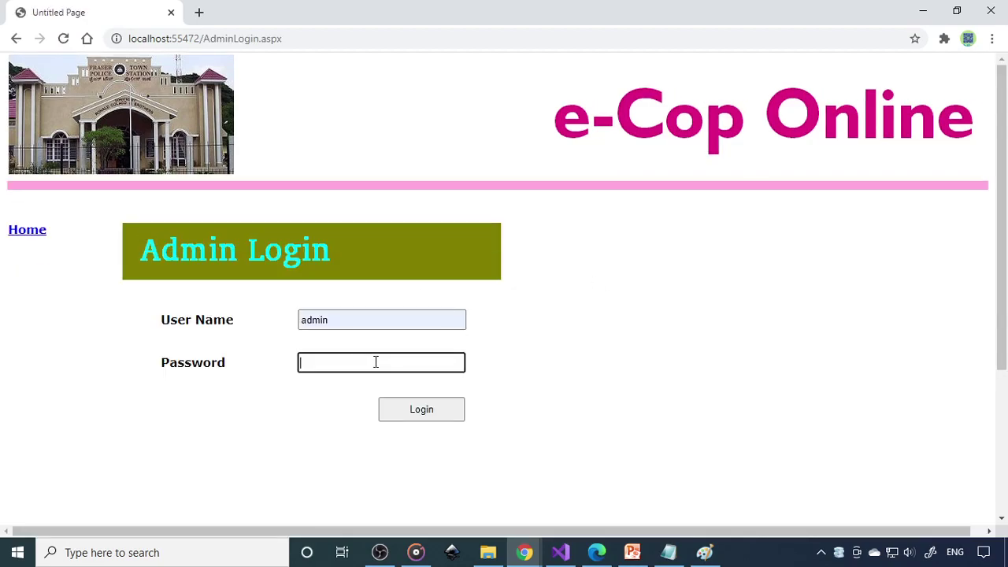
pyautogui.write('admin')
pyautogui.click(421, 408)
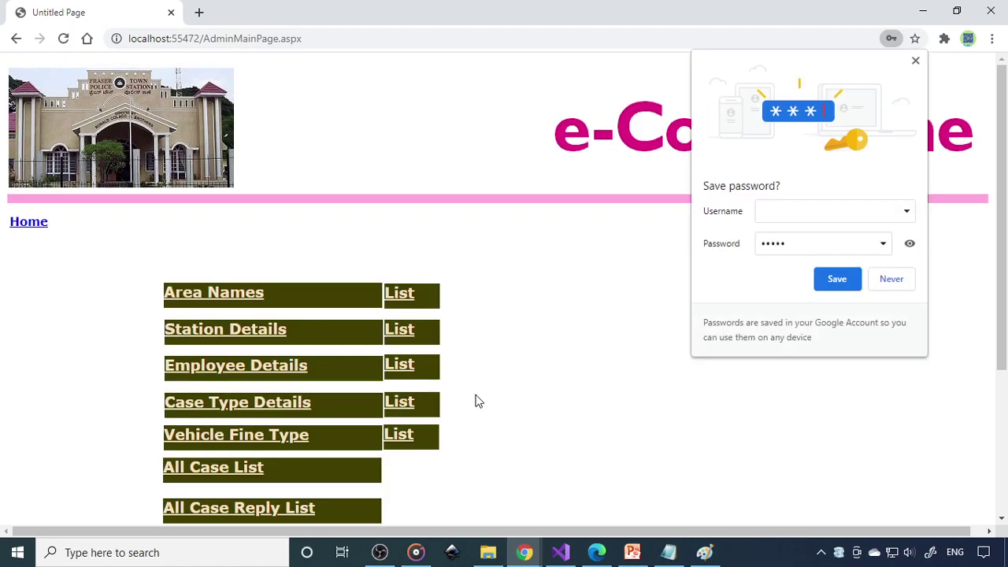
pyautogui.click(890, 280)
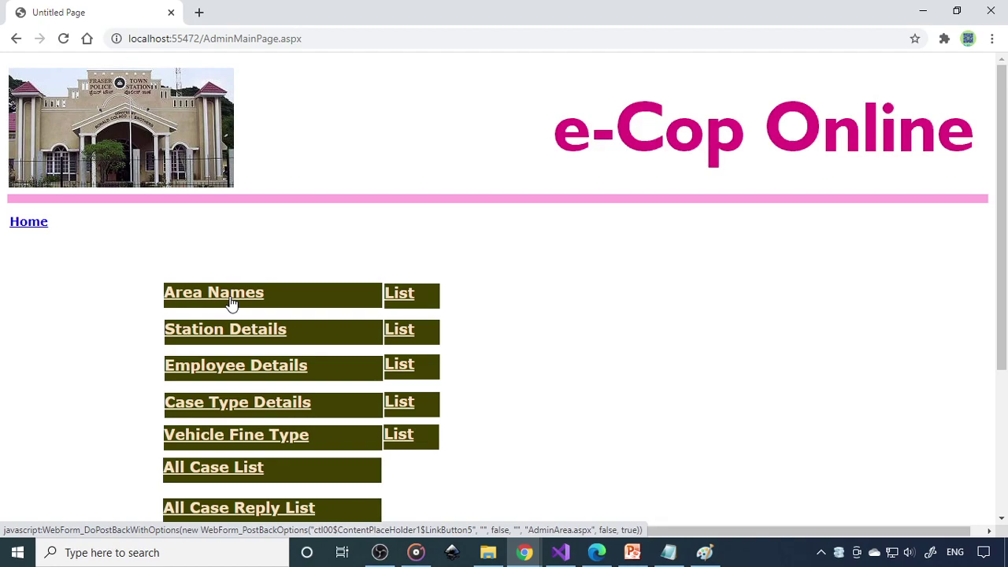
pyautogui.click(395, 292)
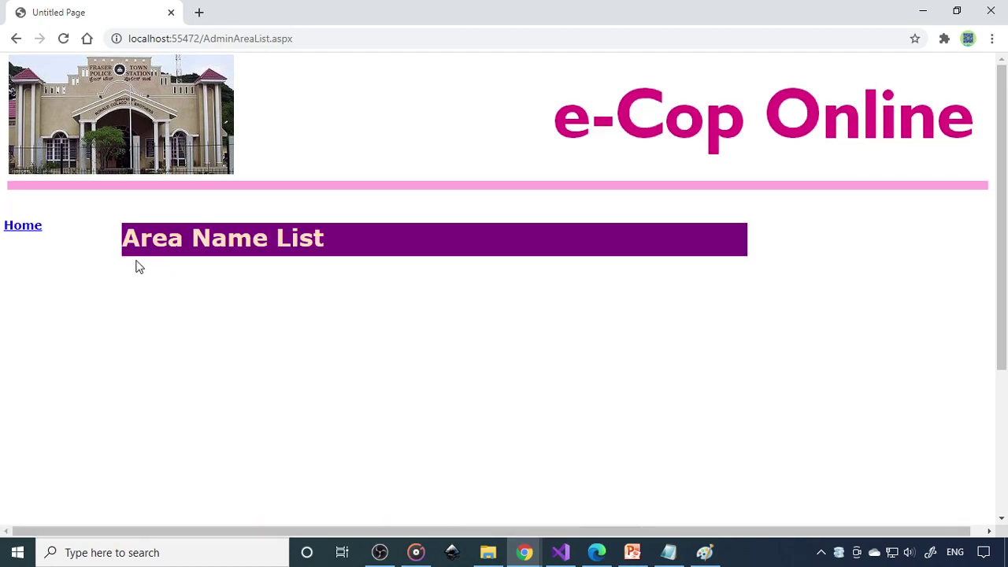
# Add area Vijayanagar covering Vijayanagar and Hampinagar and save it
pyautogui.click(34, 231)
pyautogui.click(206, 296)
pyautogui.click(334, 311)
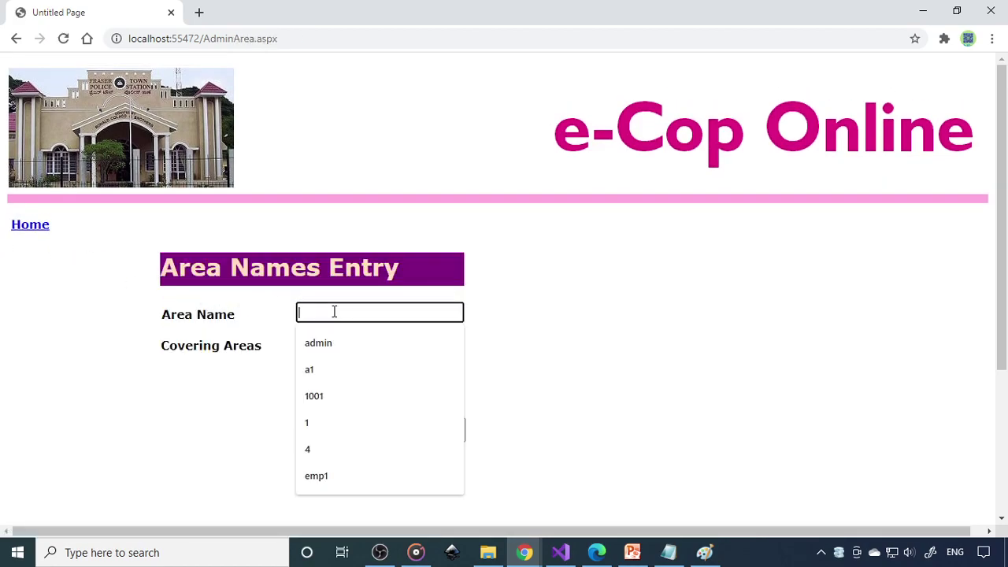
pyautogui.write('Vijayanagar')
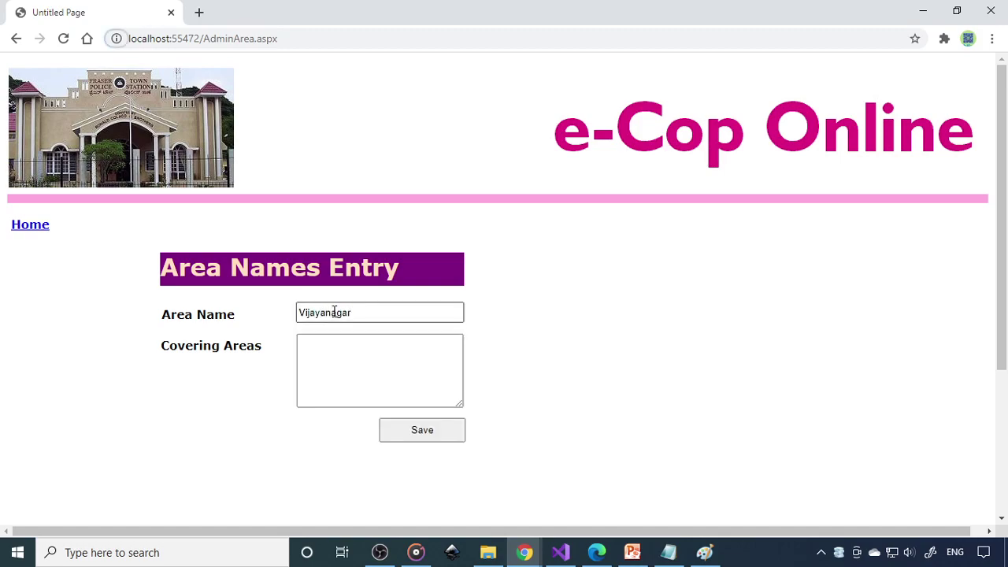
pyautogui.moveTo(354, 315); pyautogui.dragTo(223, 313)
pyautogui.hotkey('ctrl', 'c')
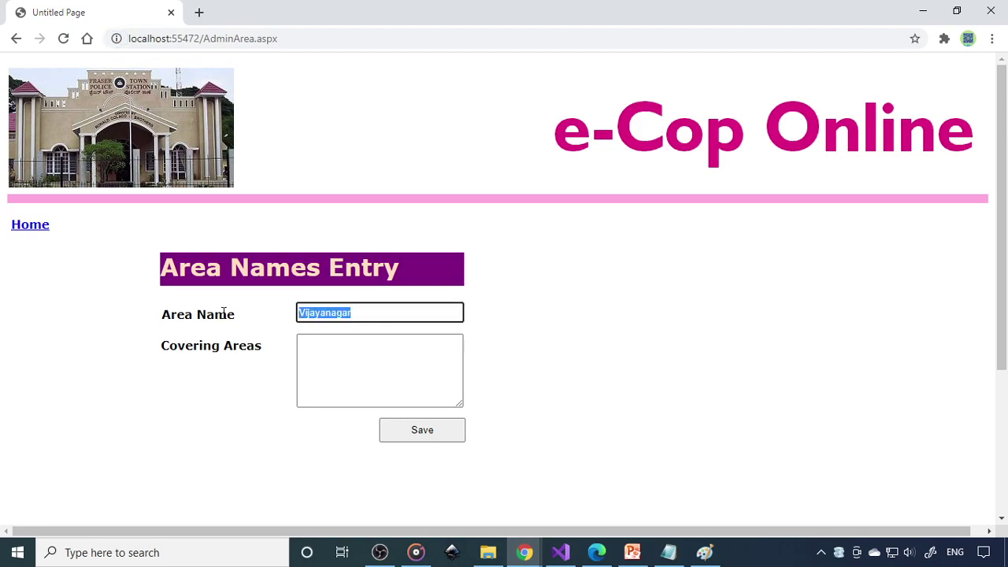
pyautogui.hotkey('shift', 'Tab')
pyautogui.hotkey('shift', 'Tab')
pyautogui.press('Tab')
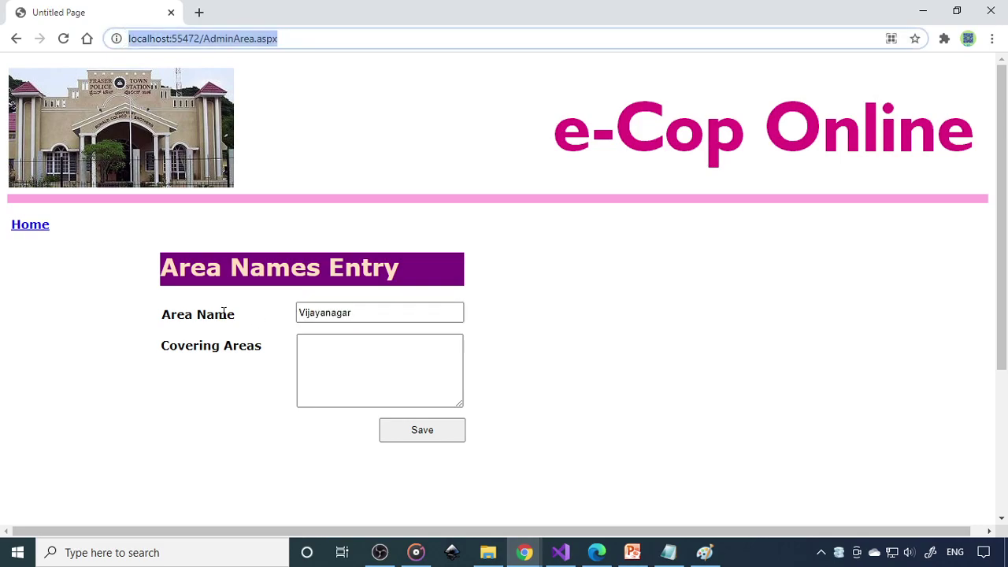
pyautogui.click(397, 373)
pyautogui.hotkey('ctrl', 'v')
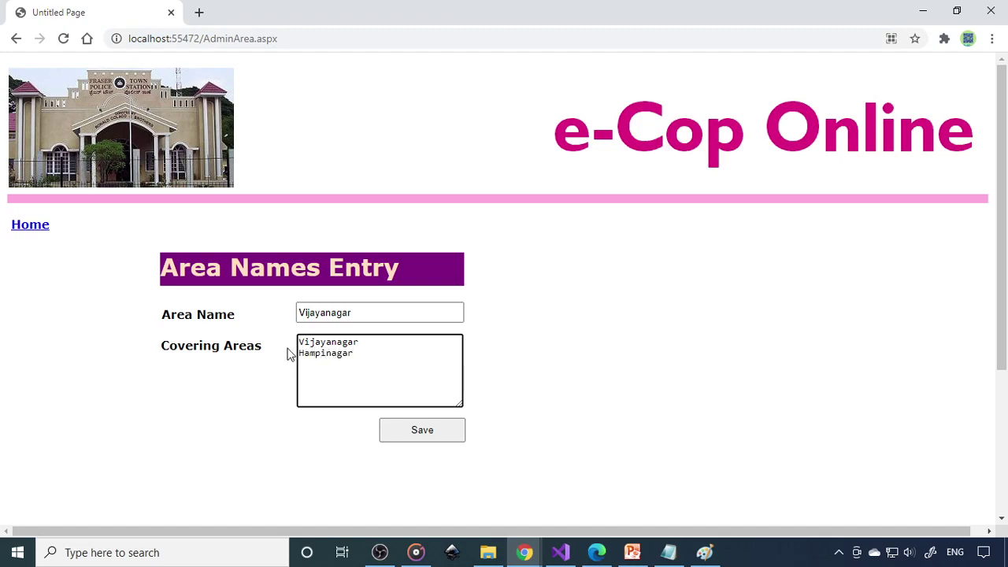
pyautogui.click(424, 432)
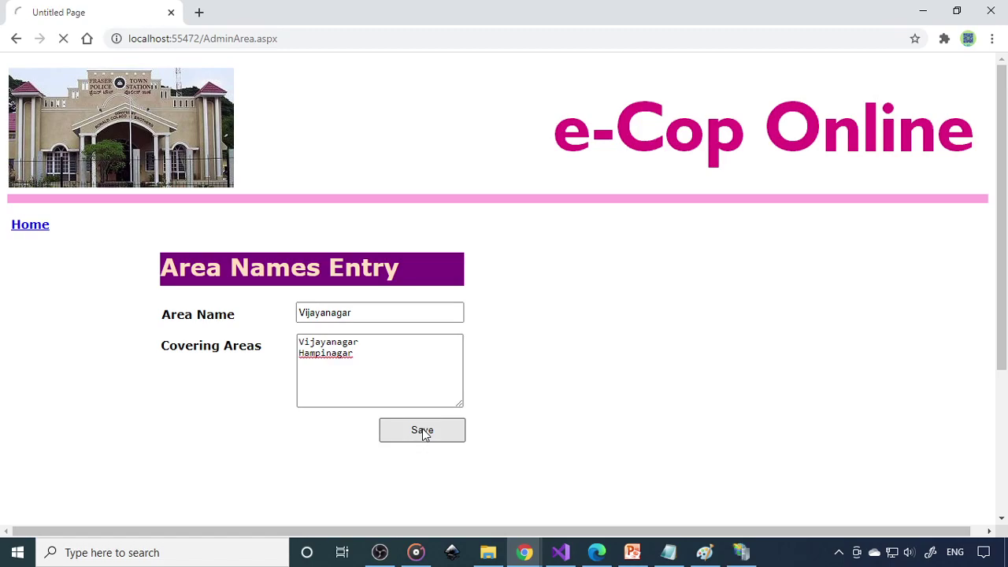
pyautogui.click(538, 322)
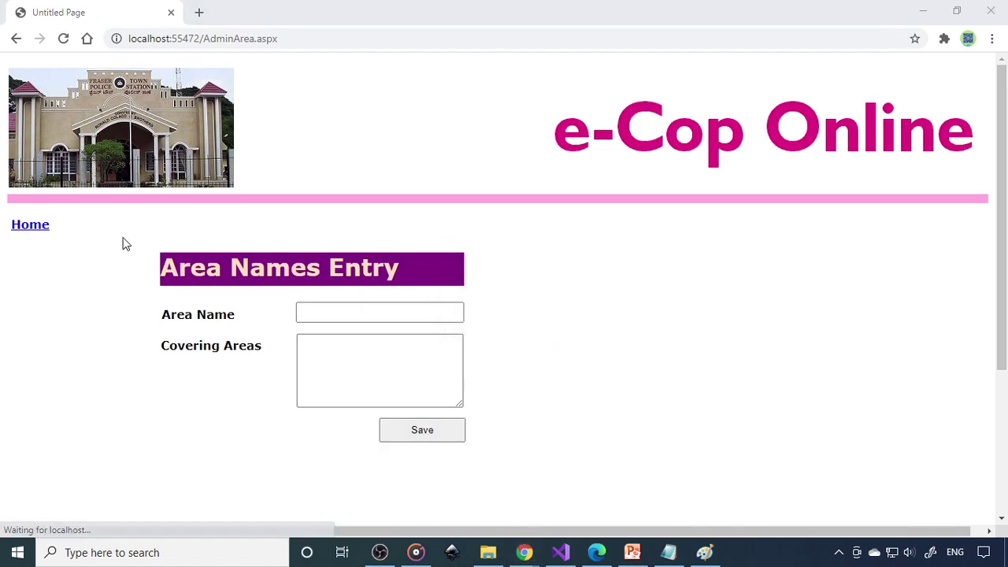
# Confirm Vijayanagar in the Area Name List, then return to Visual Studio's database explorer
pyautogui.click(35, 228)
pyautogui.click(400, 296)
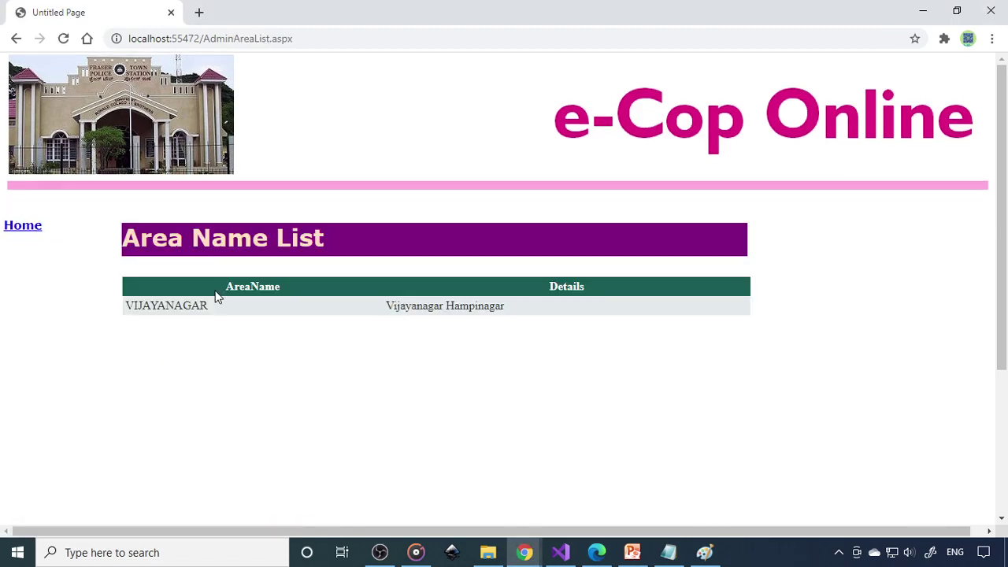
pyautogui.click(560, 552)
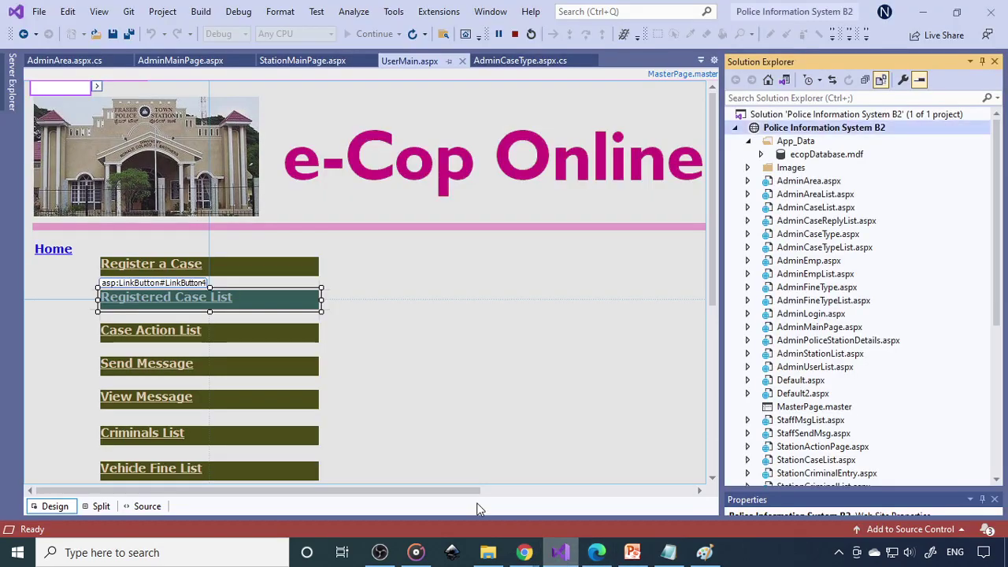
pyautogui.click(11, 96)
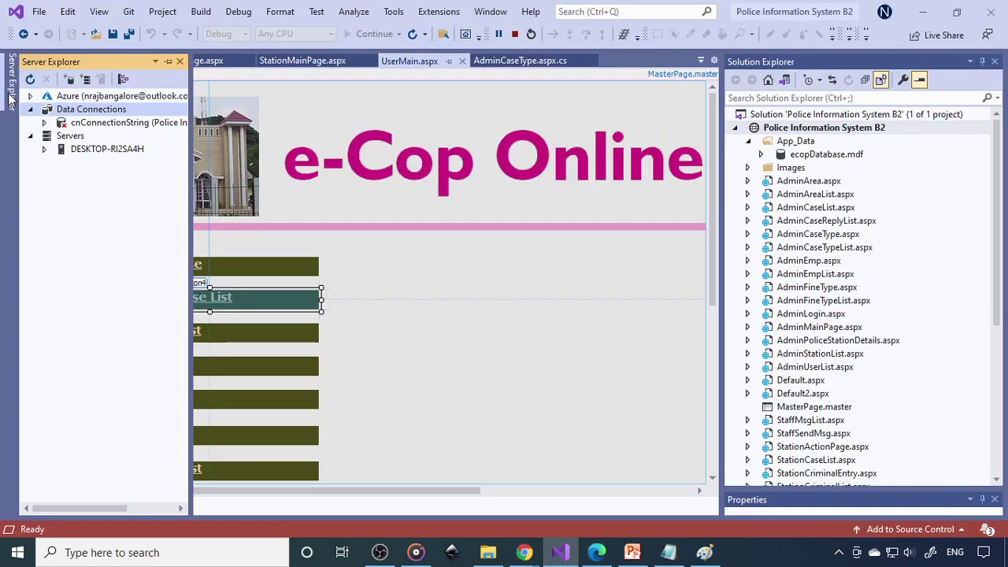
# Show AreaTab's table data to confirm the VIJAYANAGAR row, then return to Chrome
pyautogui.click(44, 123)
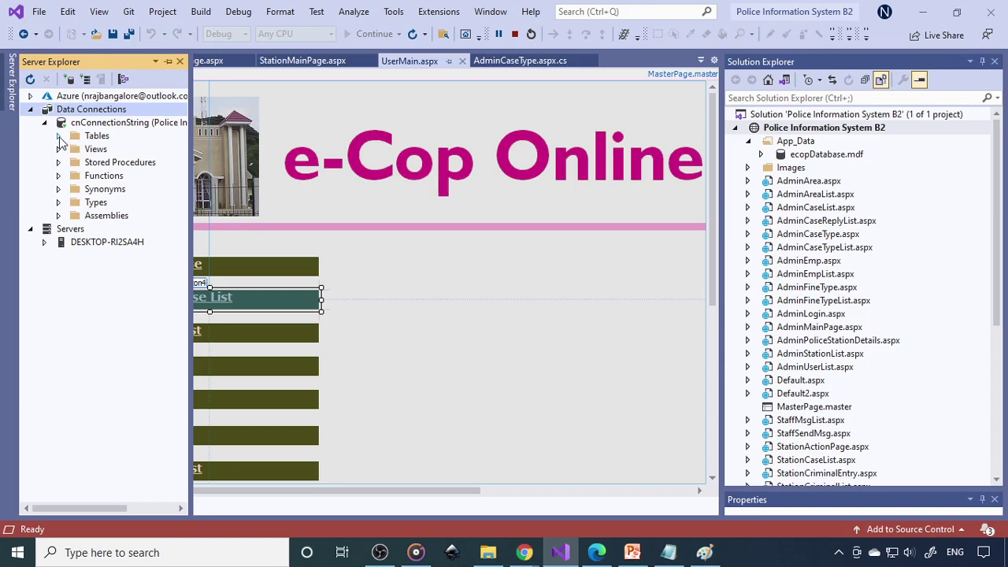
pyautogui.click(58, 136)
pyautogui.click(117, 175)
pyautogui.rightClick(117, 177)
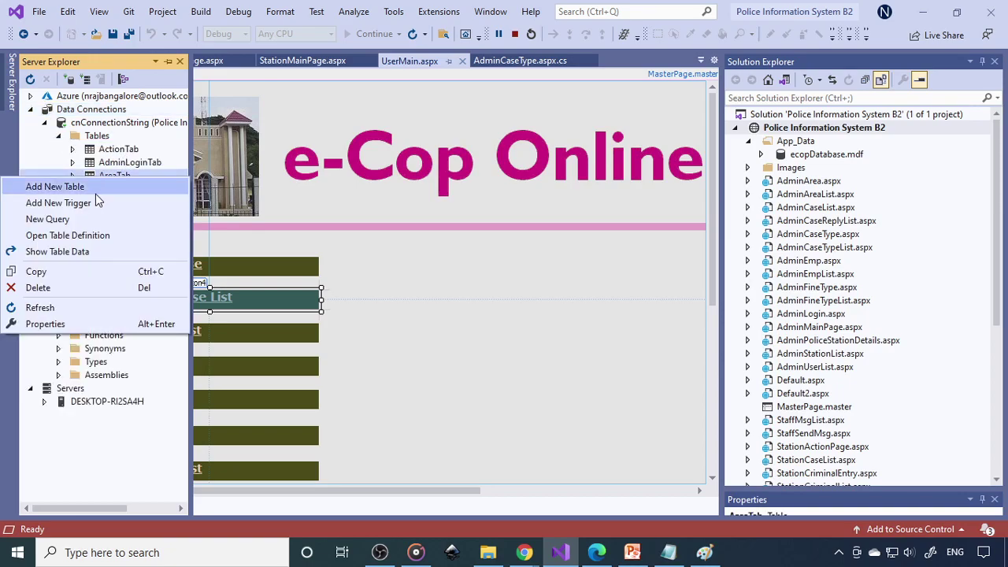
pyautogui.click(65, 250)
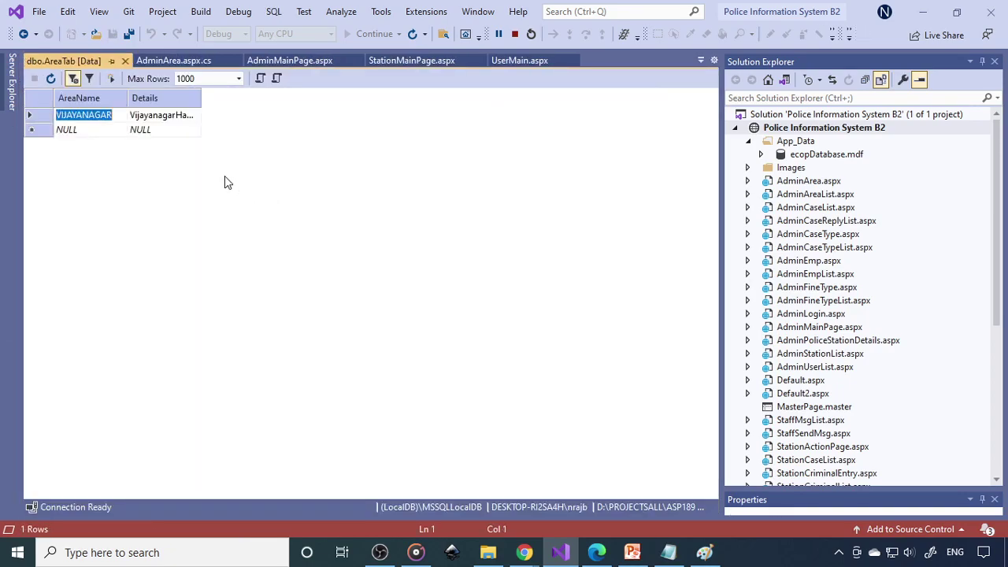
pyautogui.click(124, 61)
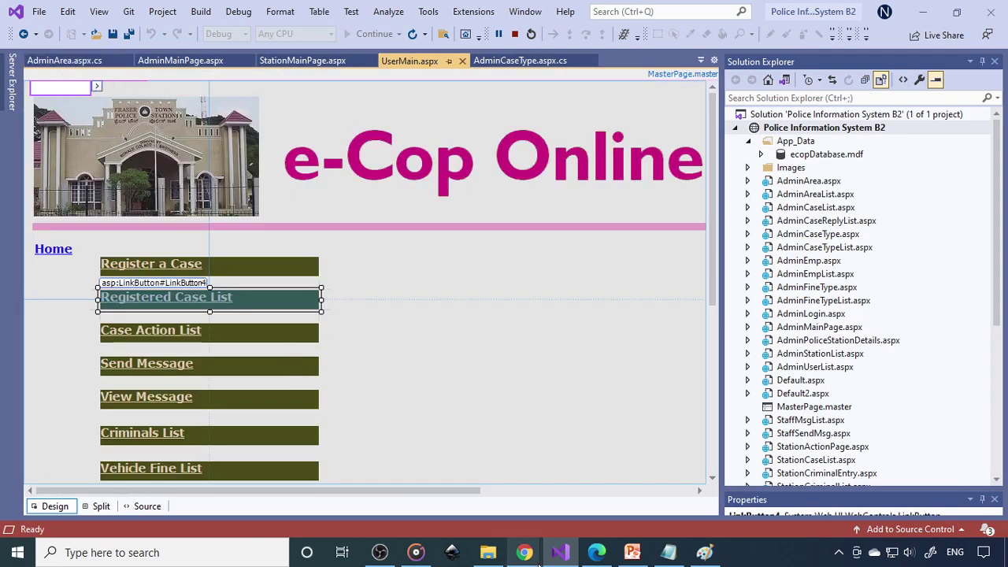
pyautogui.moveTo(530, 558)
pyautogui.click(600, 508)
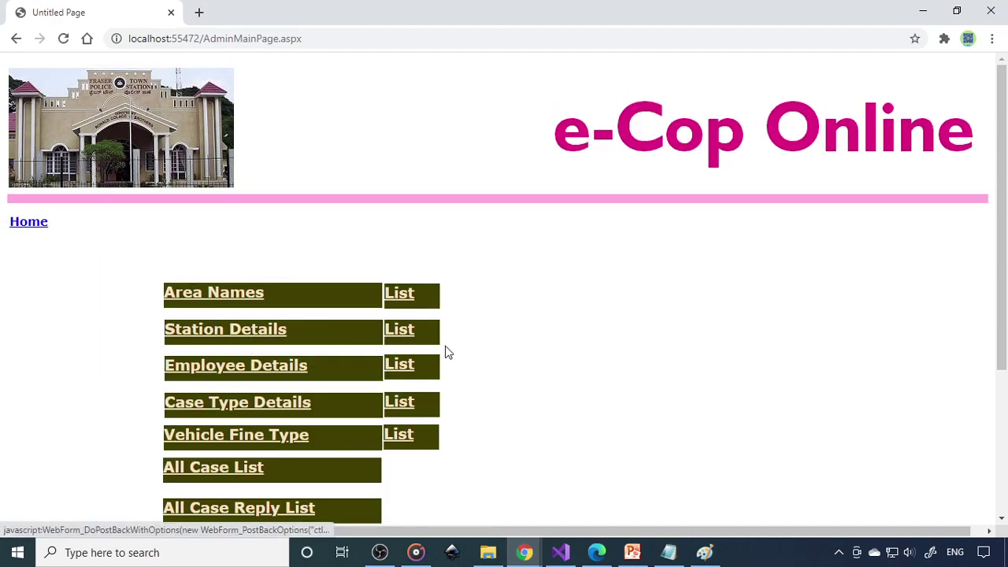
# Browse the police station list, station details form and employee list from the admin menu
pyautogui.click(408, 340)
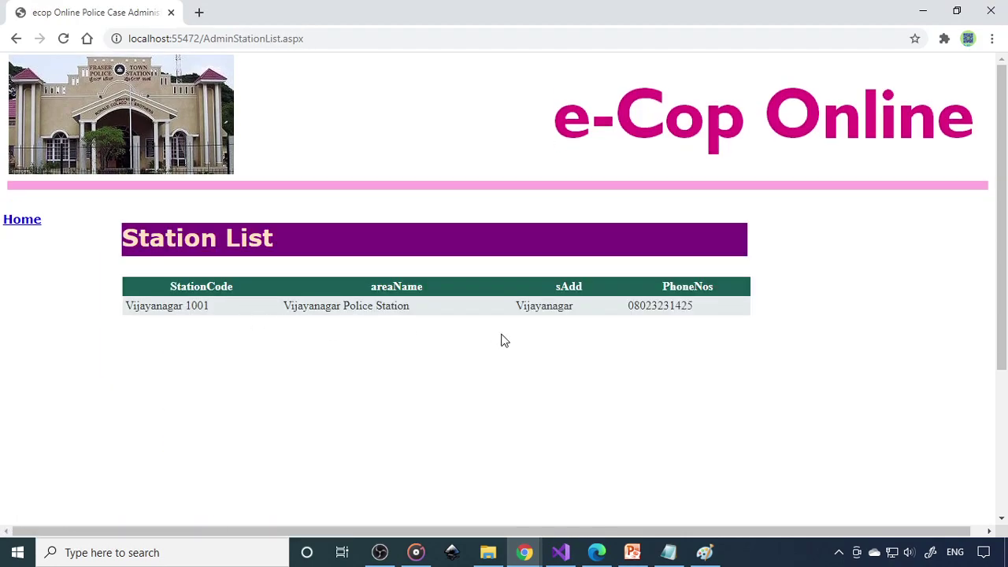
pyautogui.click(20, 223)
pyautogui.click(244, 336)
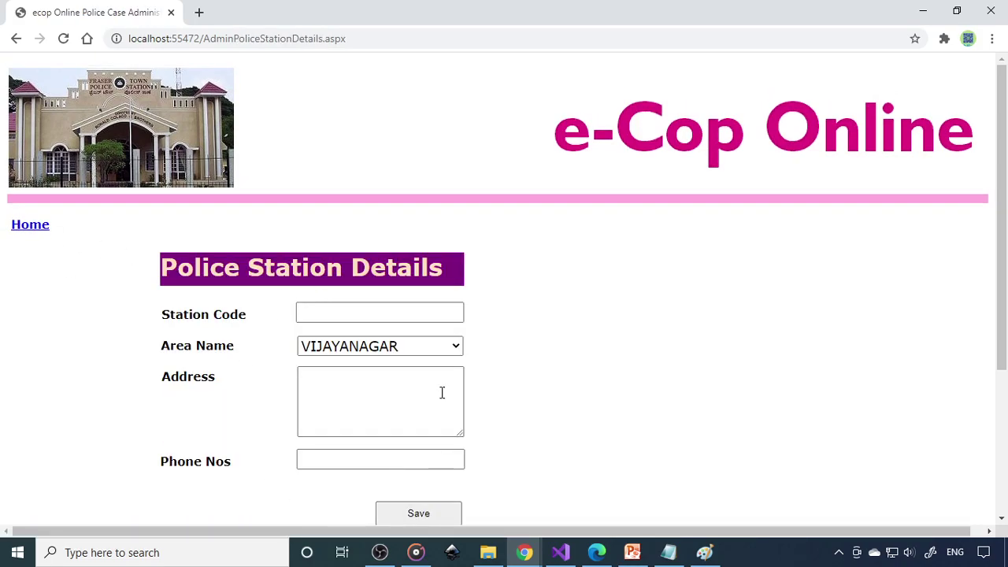
pyautogui.click(33, 229)
pyautogui.scroll(-2, 200, 282)
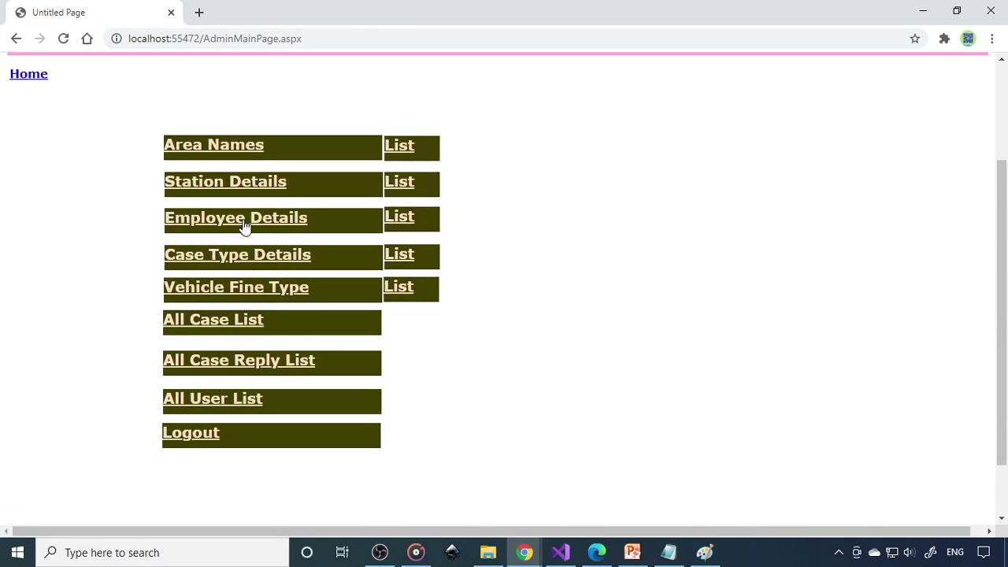
pyautogui.click(400, 224)
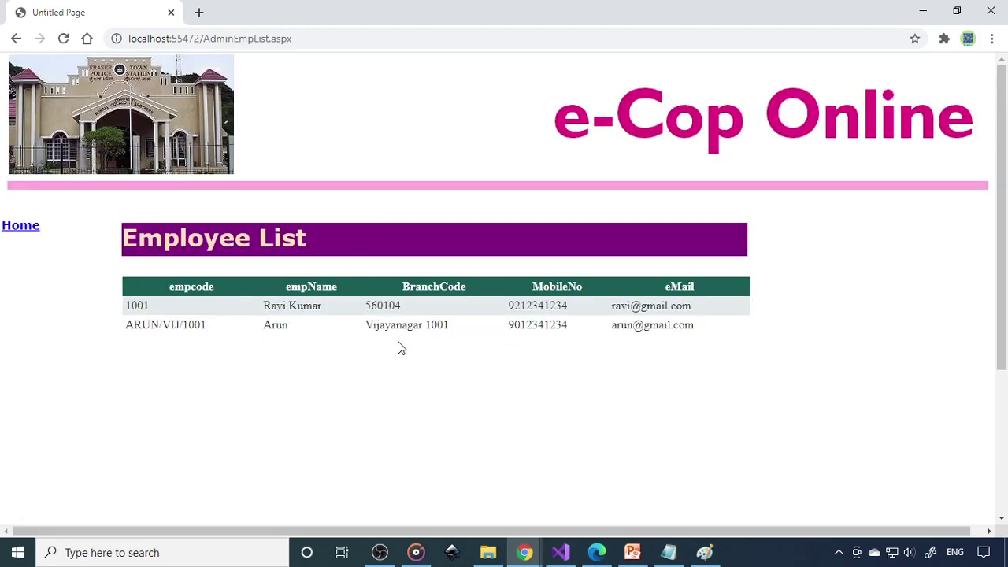
# Check the Employee Details form's Station Code choices, then view the Case Type List
pyautogui.click(20, 226)
pyautogui.scroll(-1, 200, 328)
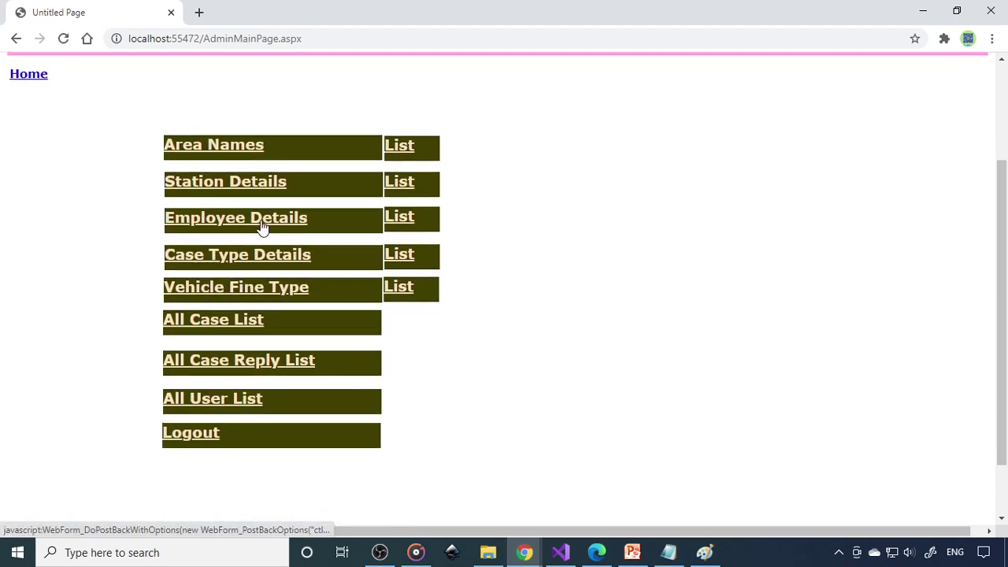
pyautogui.click(260, 224)
pyautogui.scroll(-2, 272, 323)
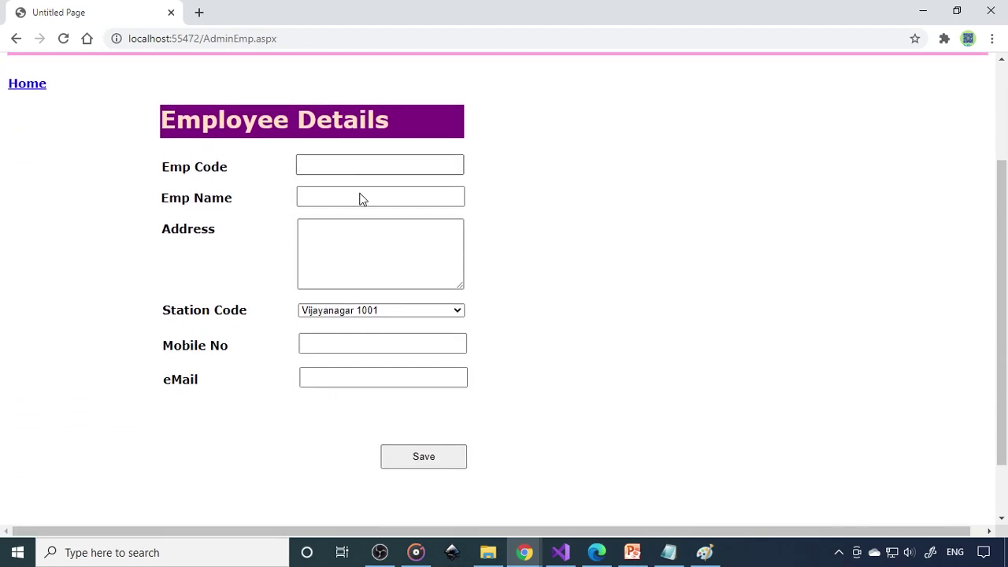
pyautogui.click(394, 311)
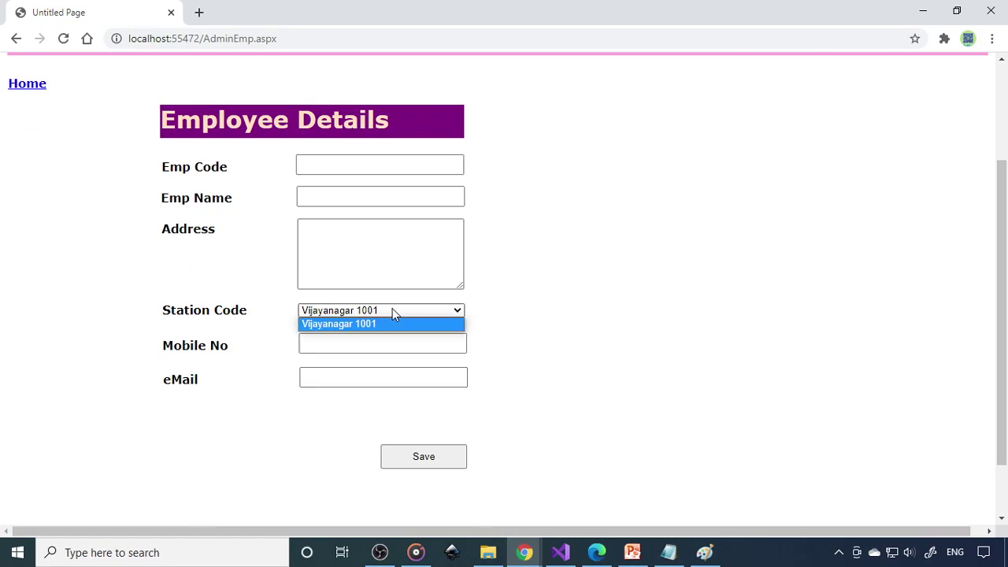
pyautogui.click(543, 317)
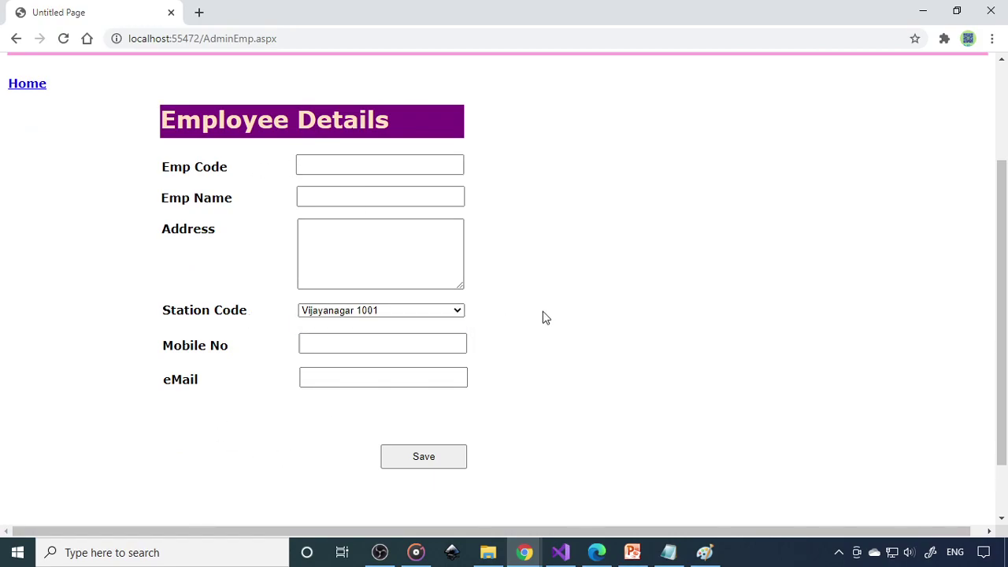
pyautogui.click(34, 89)
pyautogui.scroll(-2, 233, 303)
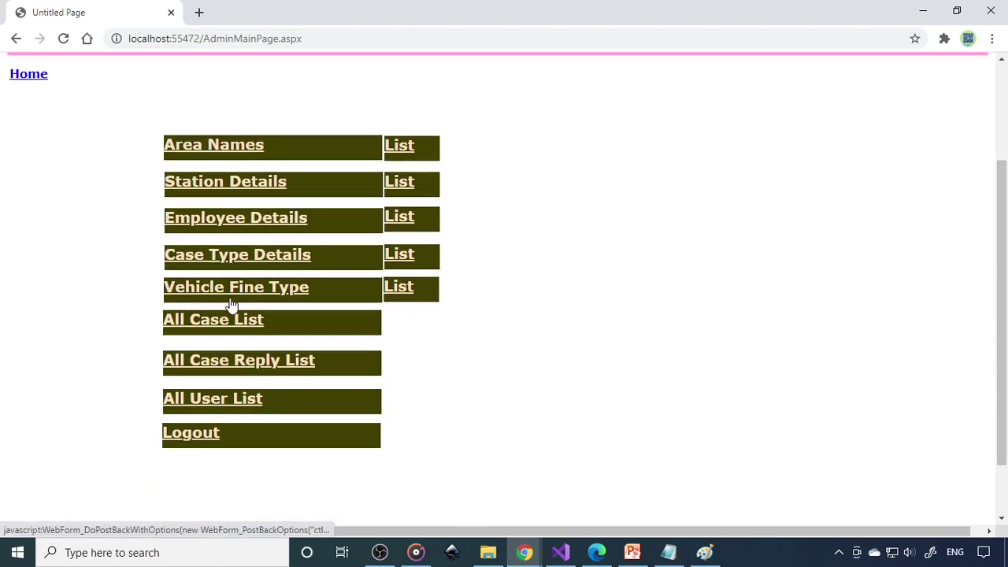
pyautogui.click(405, 262)
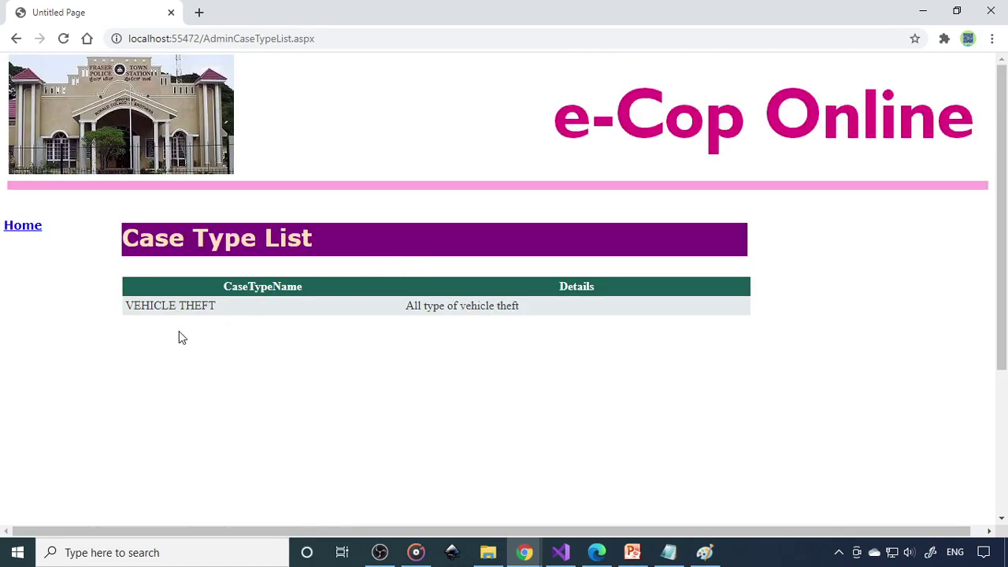
# Look over the Case Type Details form and the Vehicle Fine Type List
pyautogui.click(44, 235)
pyautogui.scroll(-3, 266, 389)
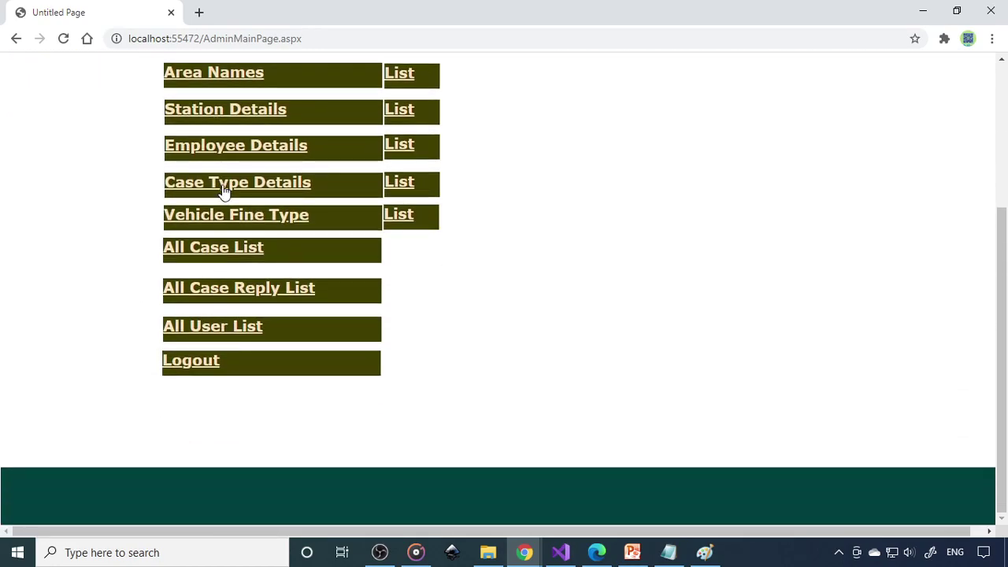
pyautogui.click(272, 192)
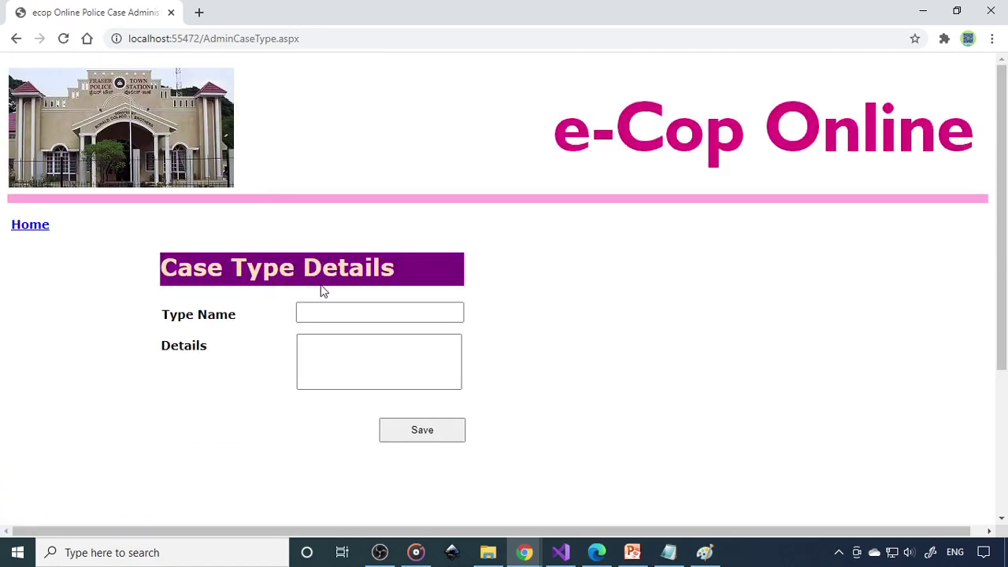
pyautogui.click(23, 225)
pyautogui.scroll(-3, 264, 274)
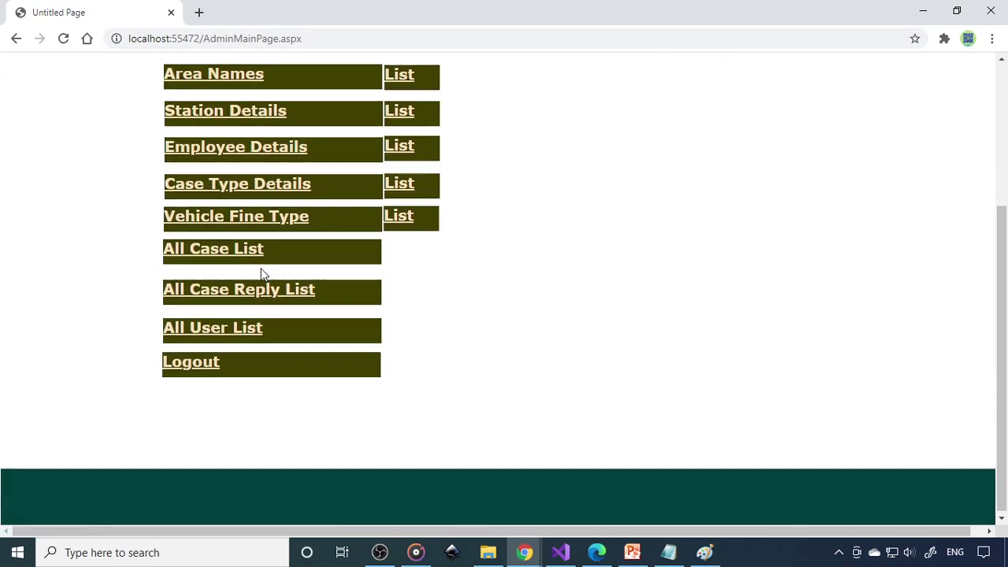
pyautogui.click(407, 221)
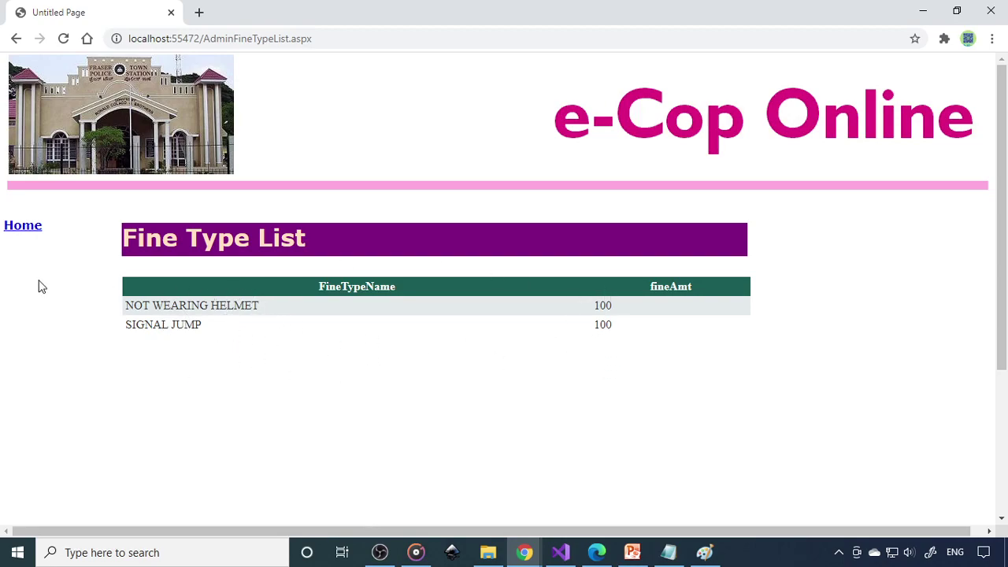
pyautogui.click(31, 226)
# Review the All Case, All Case Reply and All User lists, then select the localhost:55472 address
pyautogui.scroll(-3, 270, 334)
pyautogui.click(213, 256)
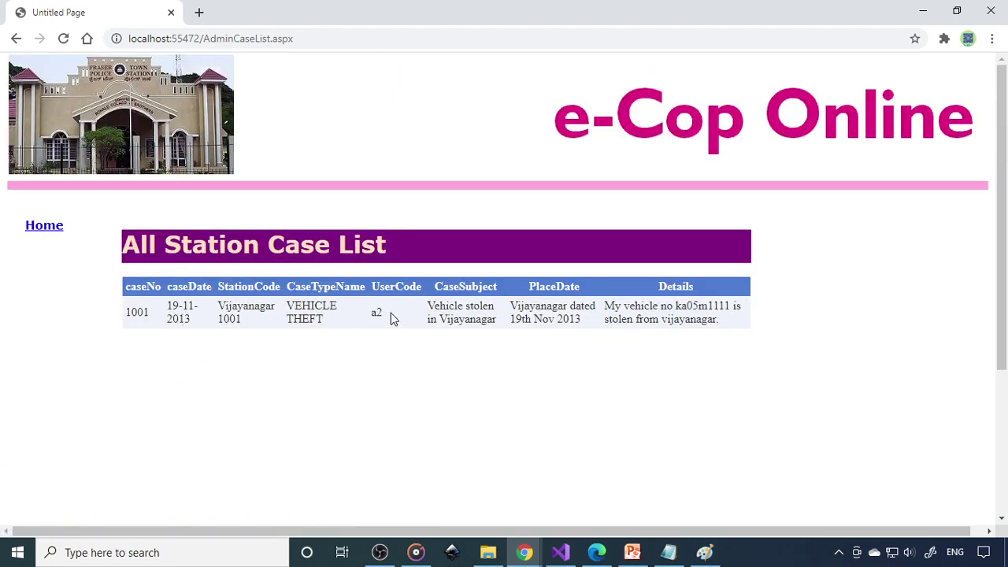
pyautogui.click(49, 229)
pyautogui.scroll(-3, 322, 423)
pyautogui.click(266, 291)
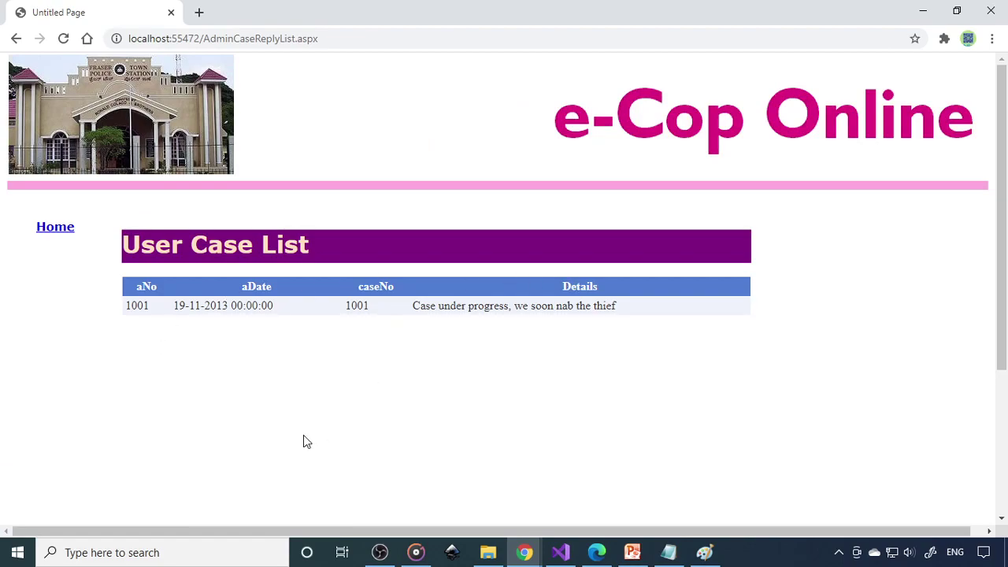
pyautogui.click(60, 230)
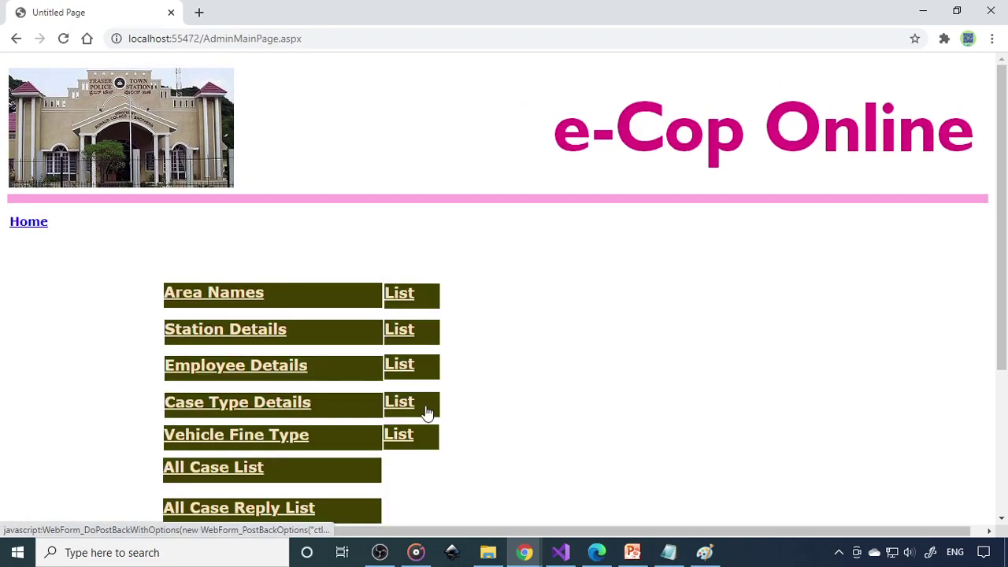
pyautogui.scroll(-3, 425, 411)
pyautogui.click(243, 335)
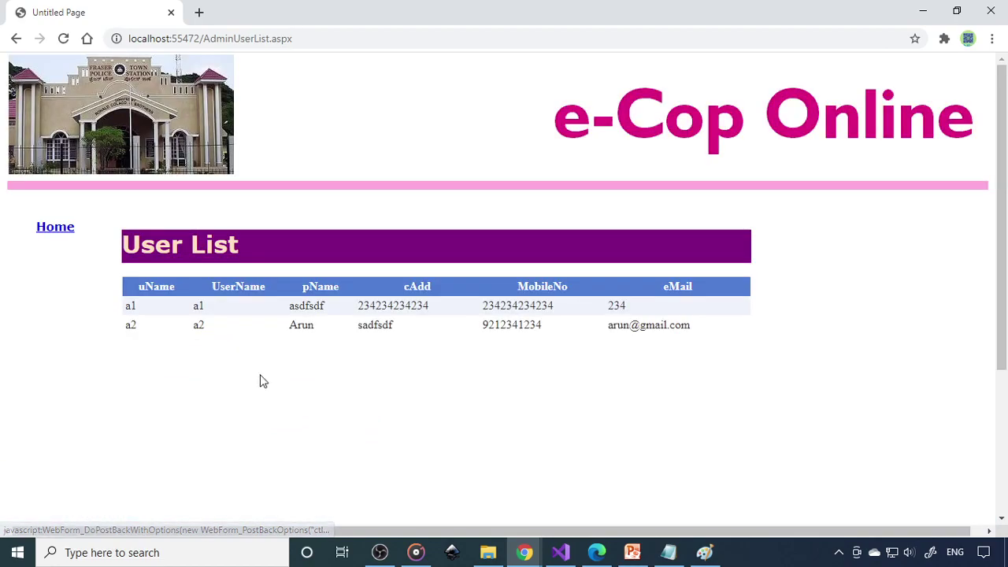
pyautogui.click(67, 231)
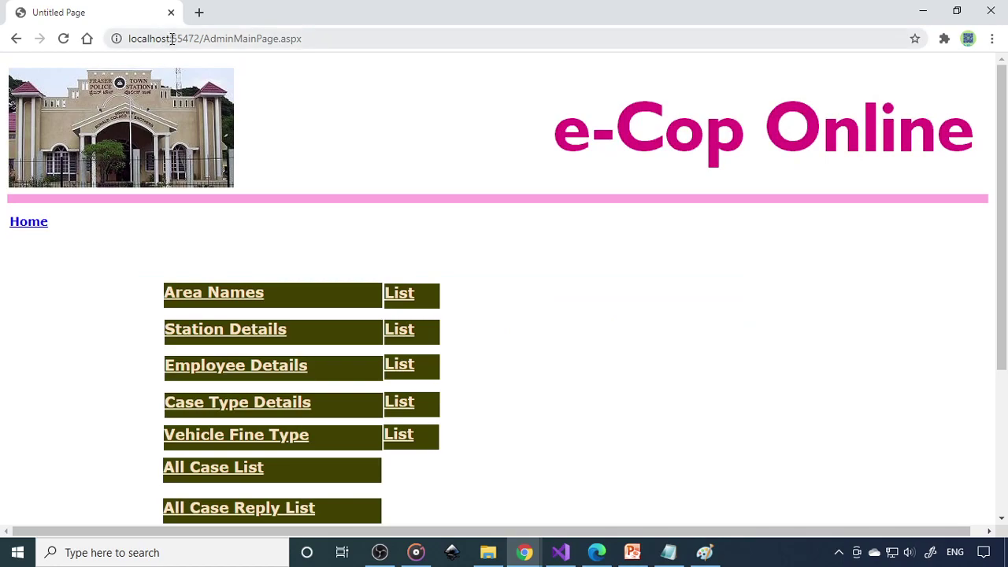
pyautogui.moveTo(201, 36); pyautogui.dragTo(73, 38)
pyautogui.hotkey('ctrl', 'c')
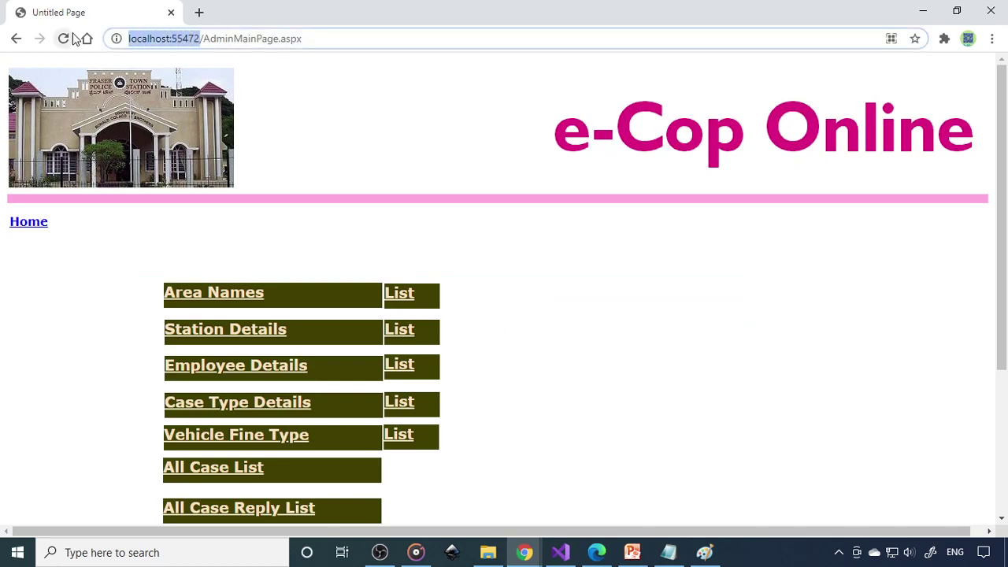
# Load localhost:55472 in a new Chrome tab
pyautogui.click(199, 12)
pyautogui.hotkey('ctrl', 'v')
pyautogui.press('Return')
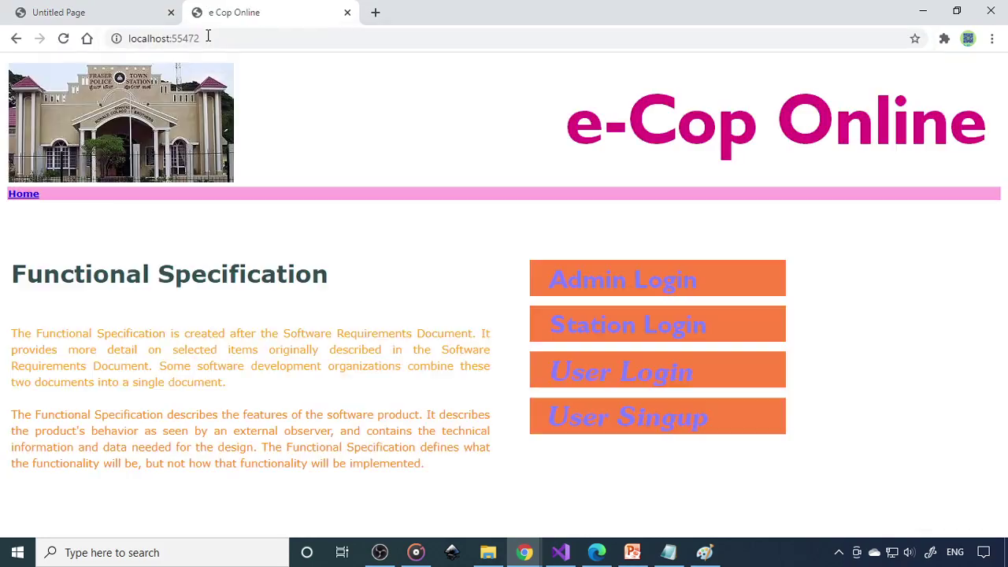
# Log in as a user with their user name and password, then open the Register a Case form
pyautogui.click(640, 377)
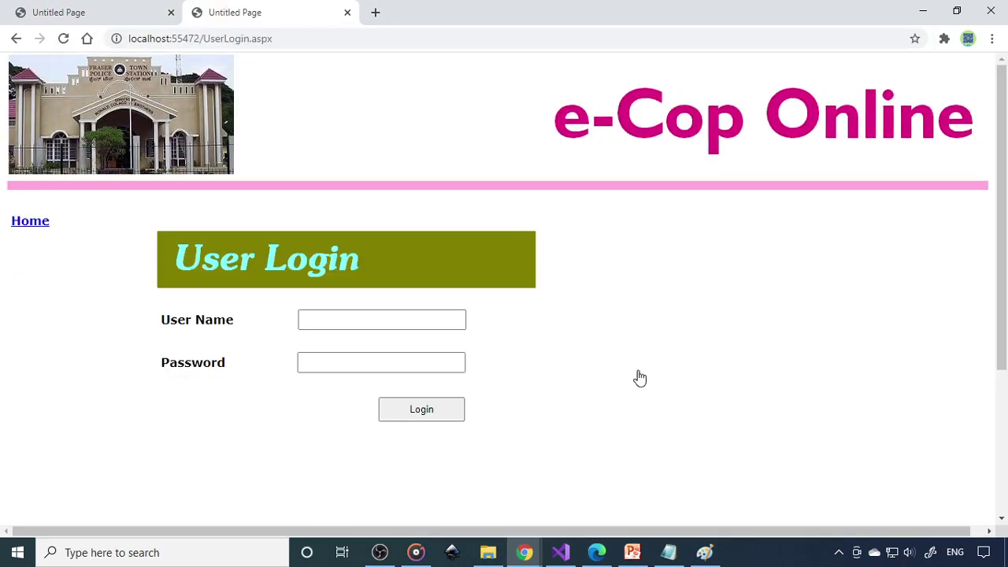
pyautogui.click(410, 321)
pyautogui.write('a1')
pyautogui.click(414, 369)
pyautogui.write('1')
pyautogui.click(429, 411)
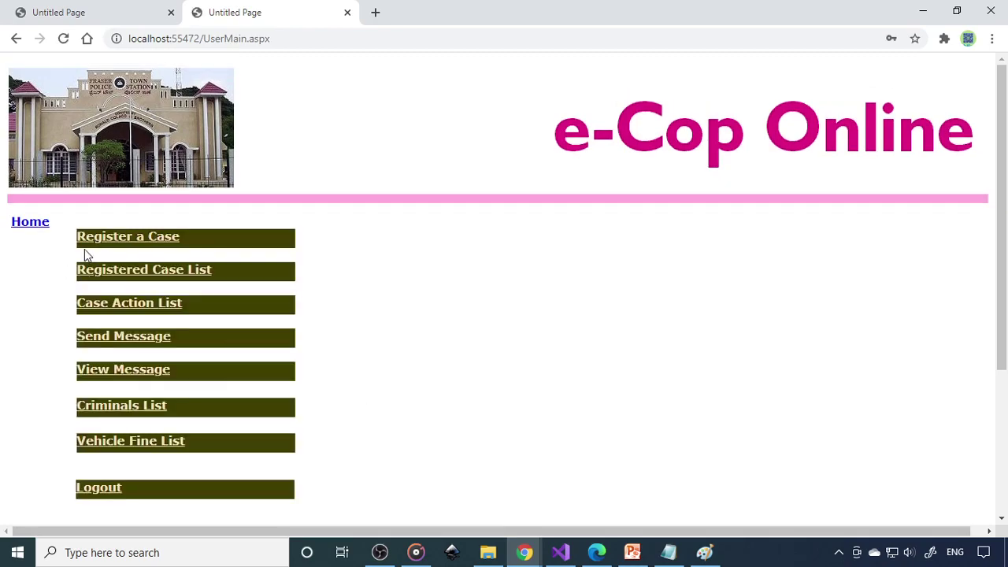
pyautogui.click(170, 245)
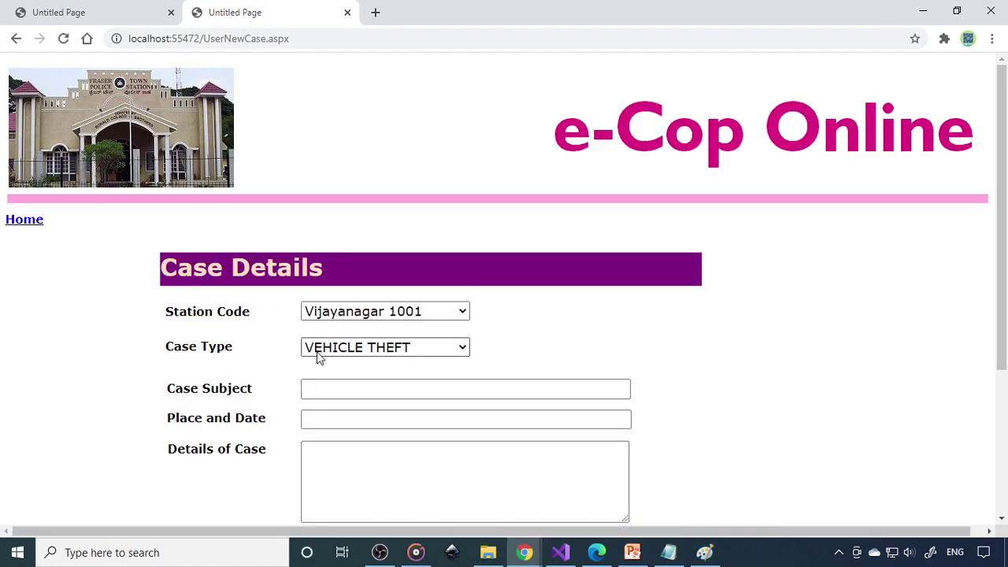
pyautogui.scroll(-2, 385, 359)
# Enter the subject 'My vehicle honda active bearing no ka05m0000' with place Vijayanagar and date 5 mar 2021
pyautogui.click(356, 240)
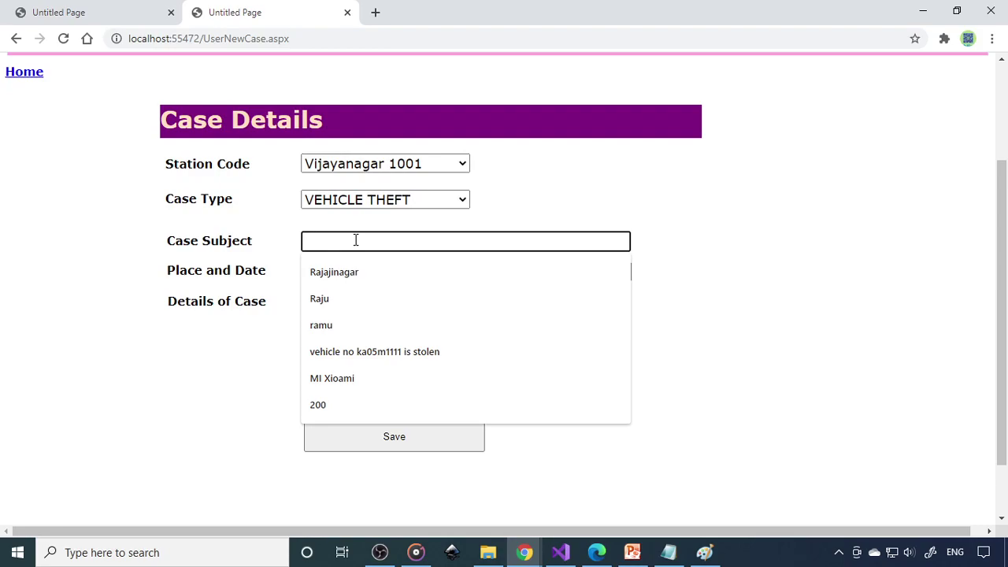
pyautogui.write('My vehicle honda active bearing')
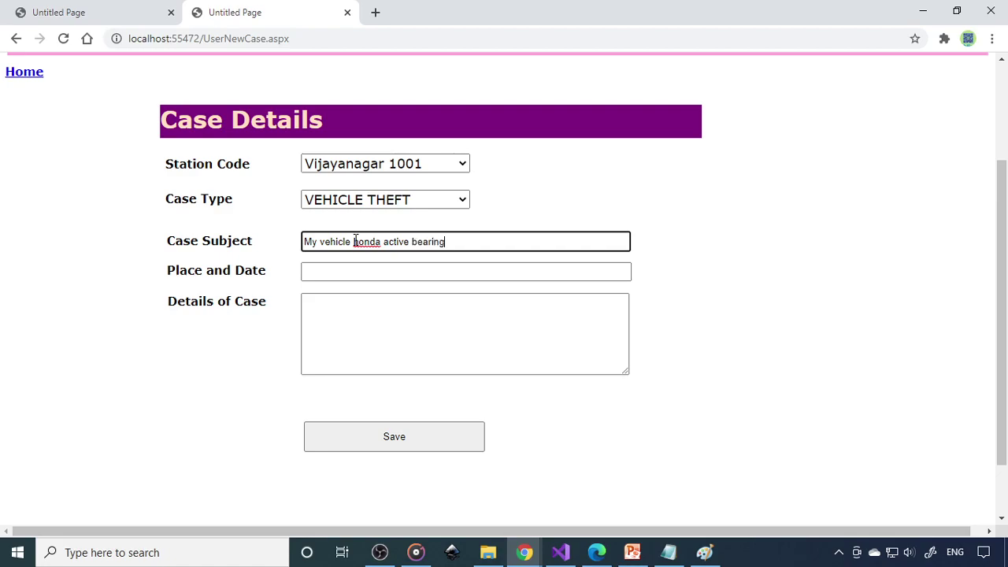
pyautogui.write(' no ka05m0000')
pyautogui.hotkey('ctrl', 'a')
pyautogui.hotkey('ctrl', 'c')
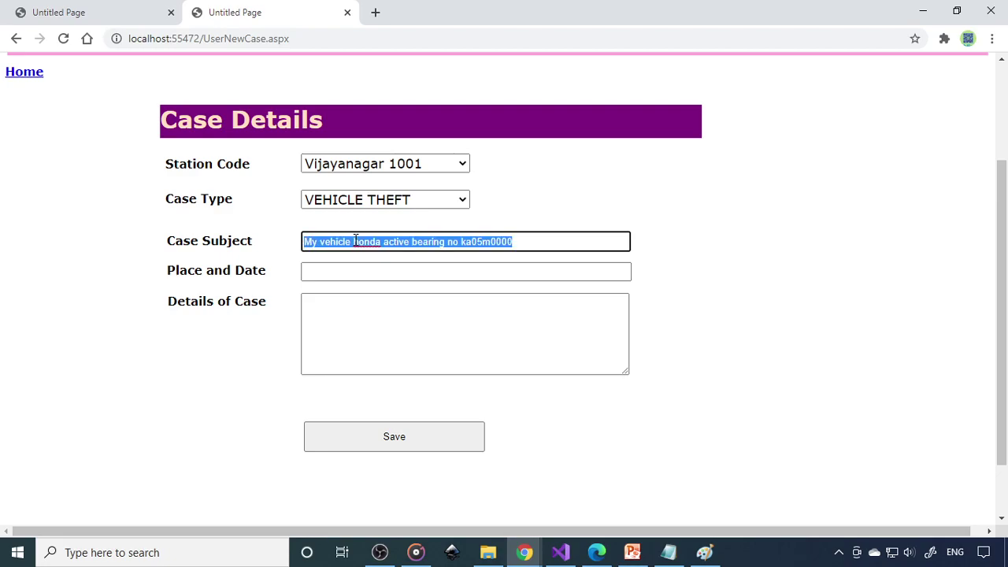
pyautogui.click(352, 273)
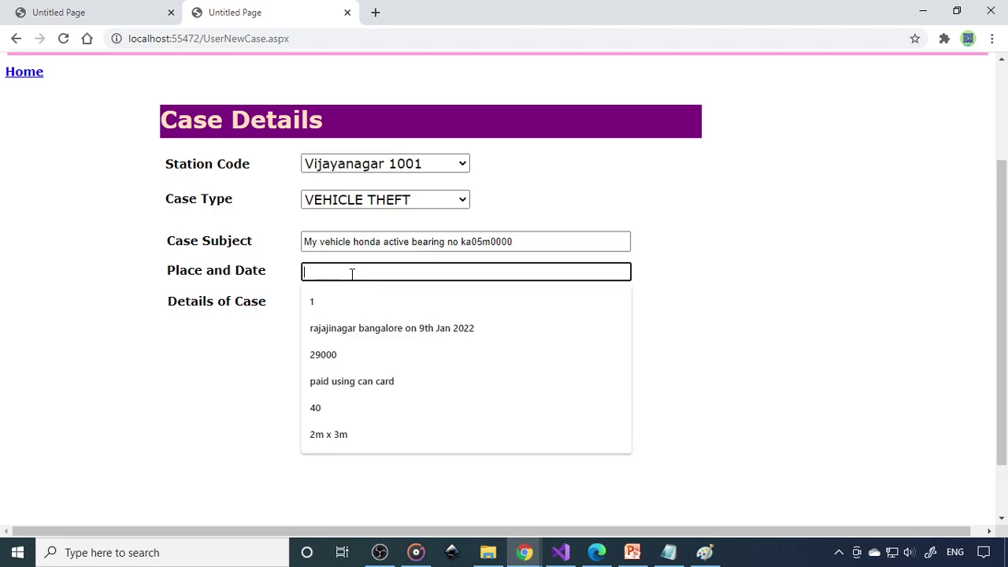
pyautogui.write('5')
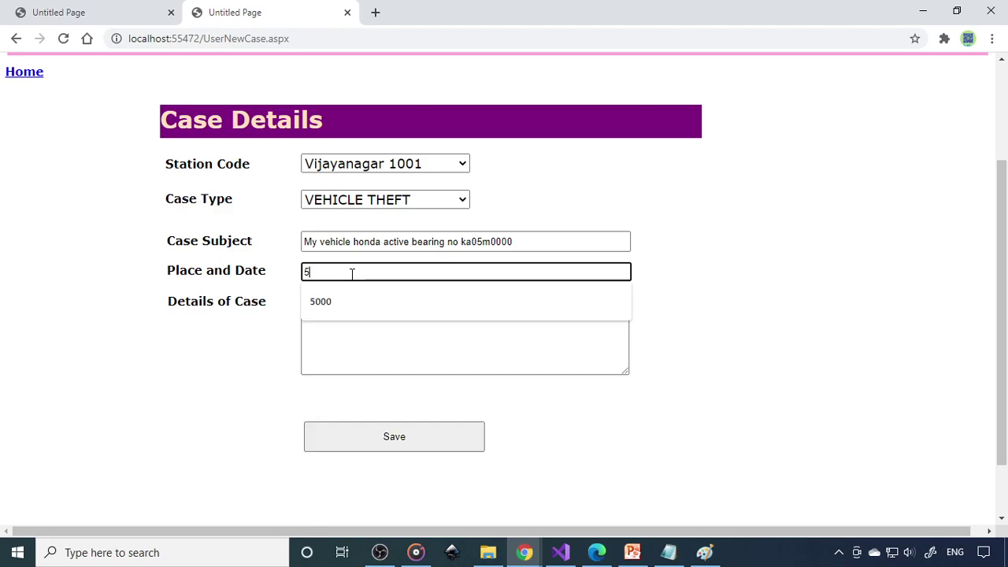
pyautogui.write(' mar 2')
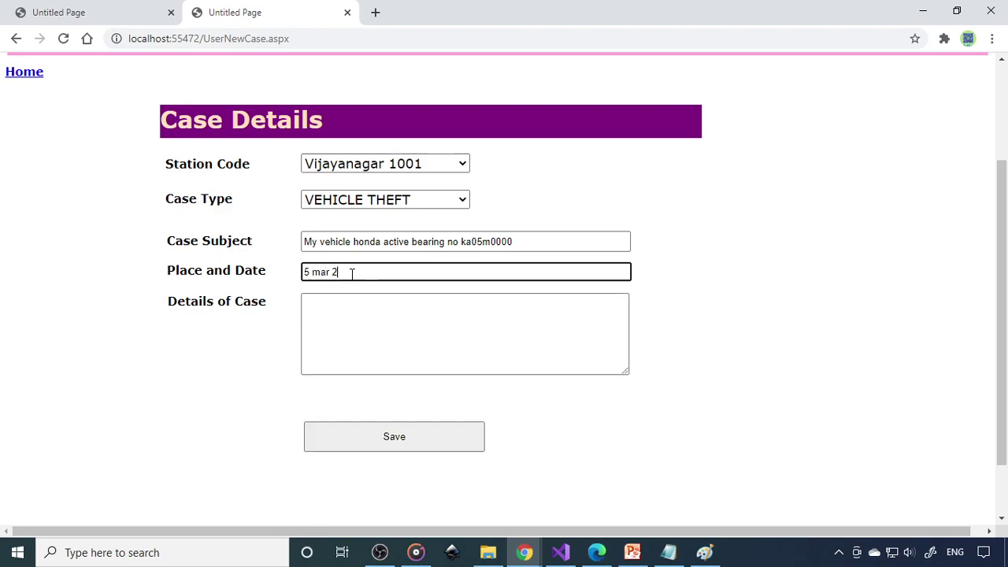
pyautogui.write('021')
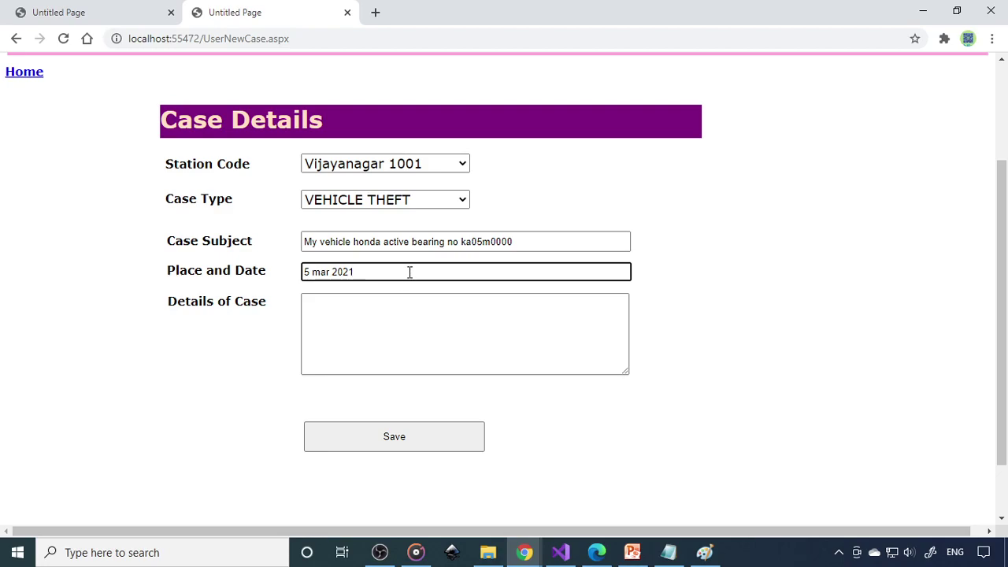
pyautogui.write('Vijayanagar, ')
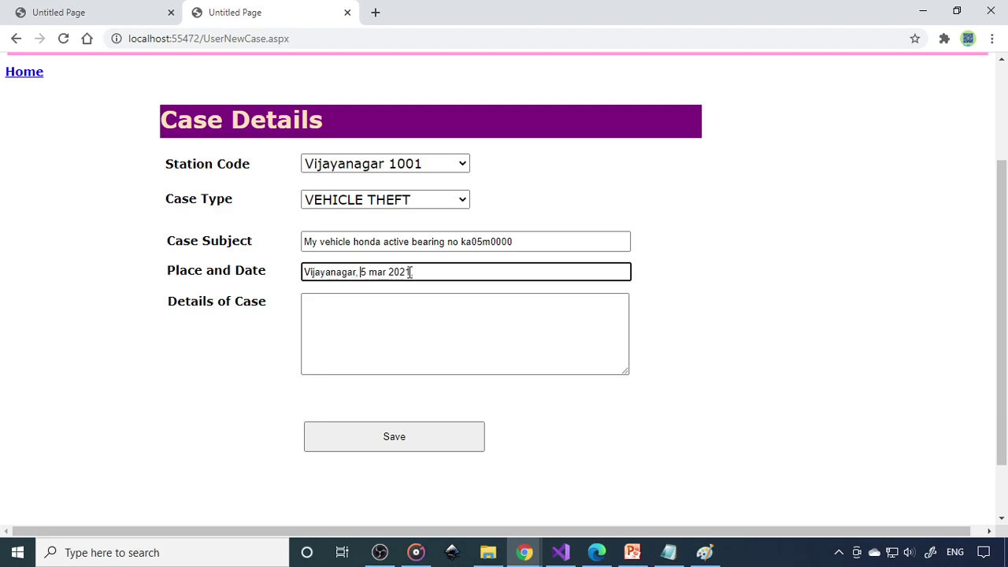
pyautogui.write(',')
# Paste the vehicle description into Details of Case and save the case
pyautogui.click(392, 322)
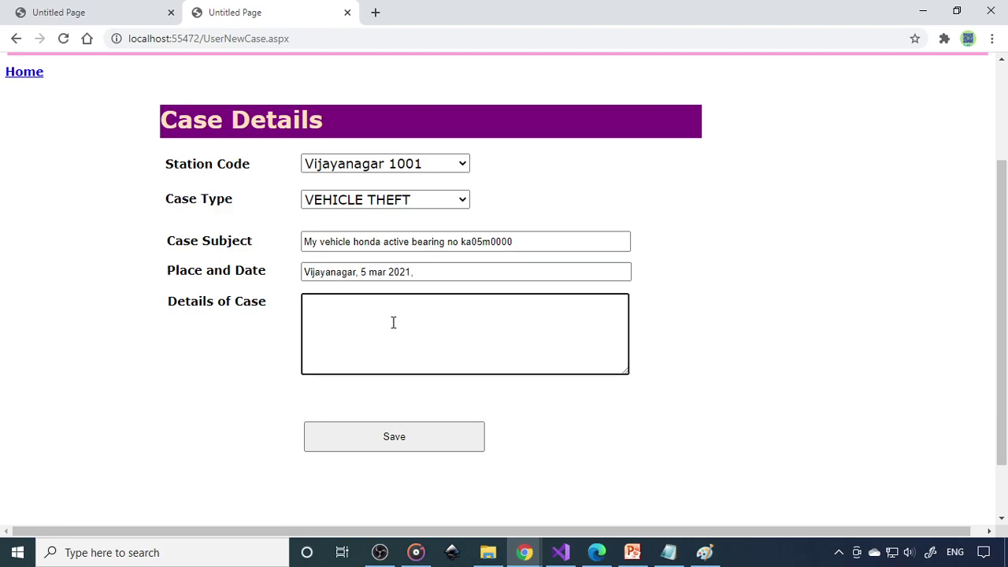
pyautogui.hotkey('ctrl', 'v')
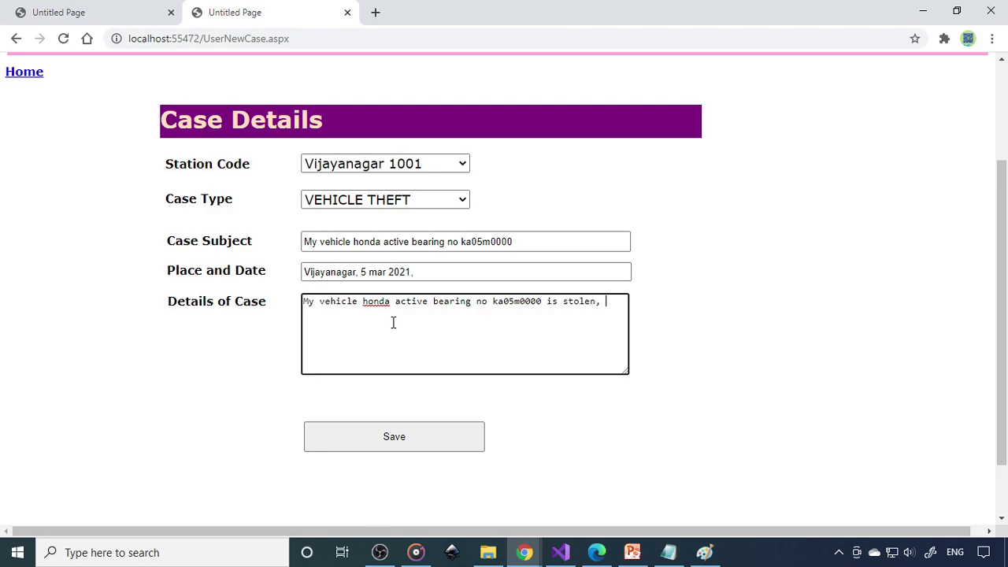
pyautogui.click(393, 435)
# Check the Registered Case List for case 1000 and confirm its Case Action List is empty
pyautogui.click(561, 320)
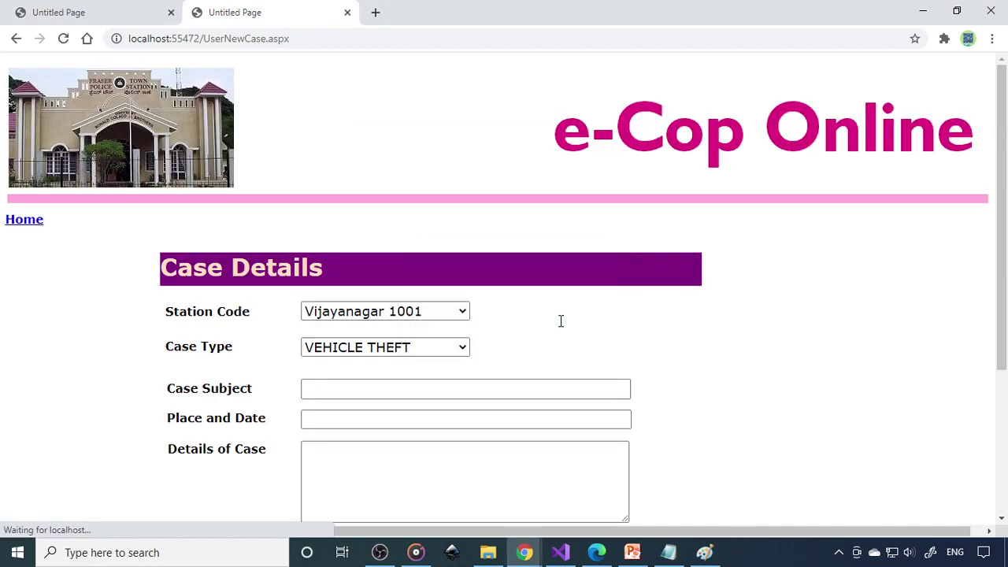
pyautogui.click(28, 223)
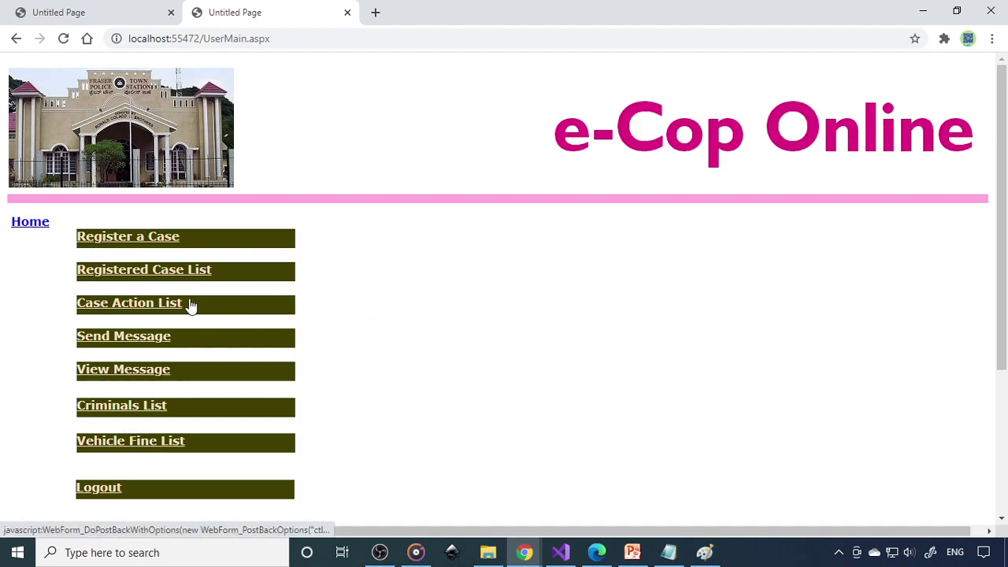
pyautogui.click(163, 277)
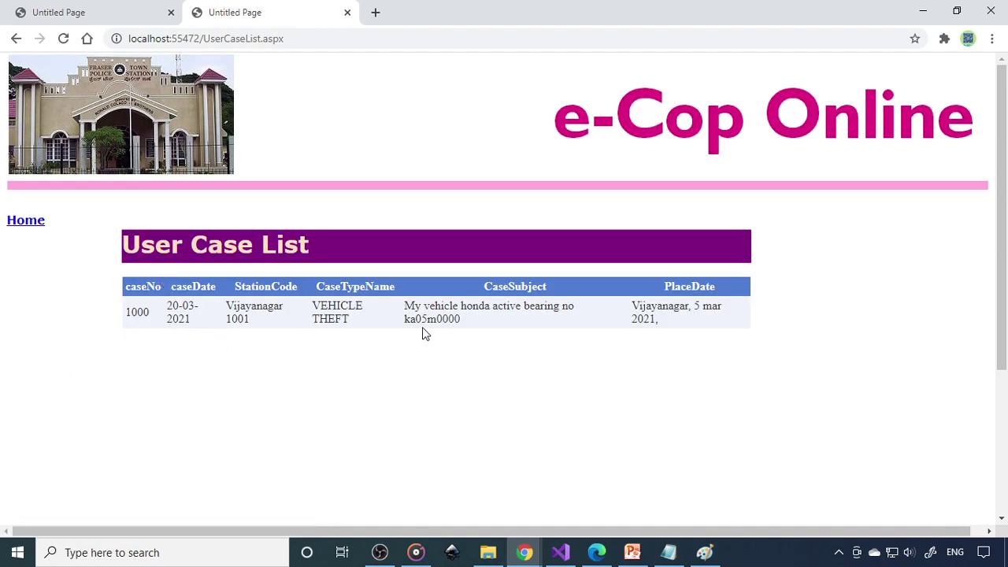
pyautogui.click(37, 227)
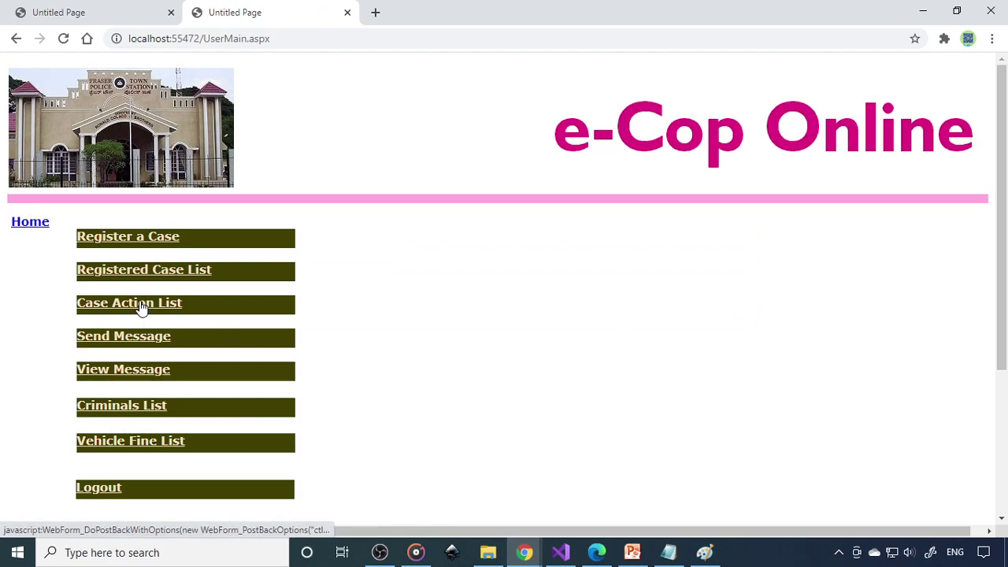
pyautogui.click(142, 309)
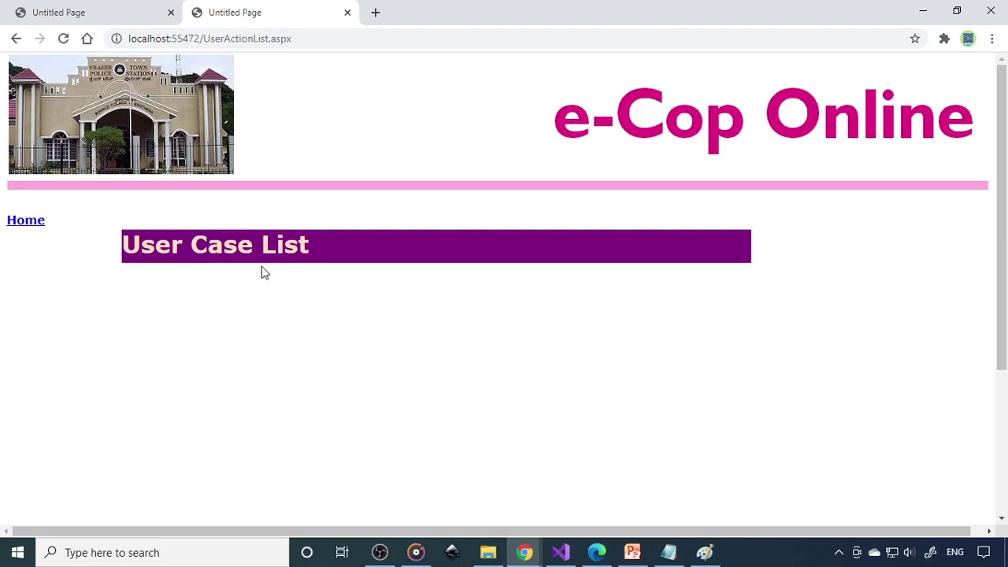
pyautogui.click(38, 226)
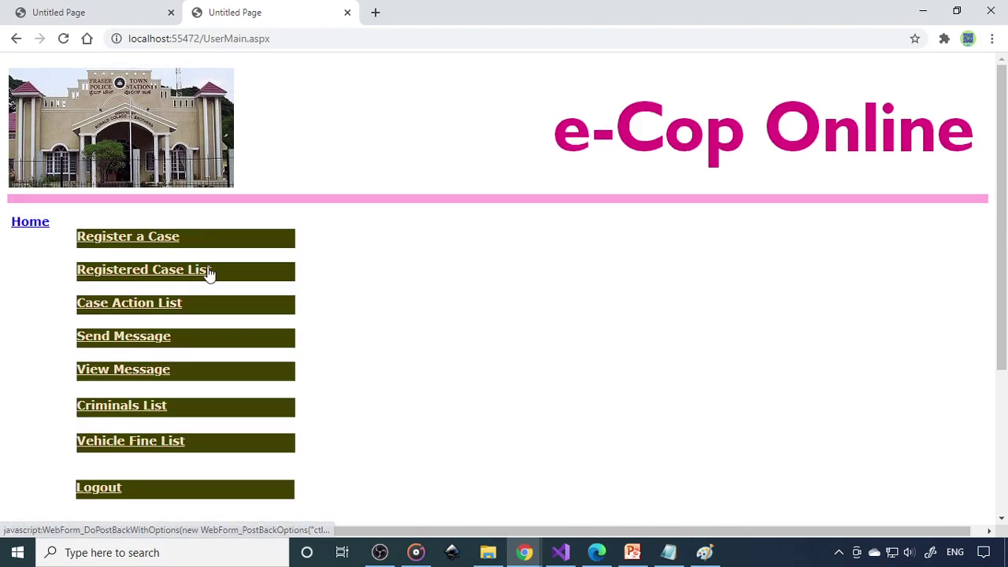
# Copy the localhost site address and paste it into a new browser tab
pyautogui.moveTo(200, 39); pyautogui.dragTo(79, 43)
pyautogui.hotkey('ctrl', 'c')
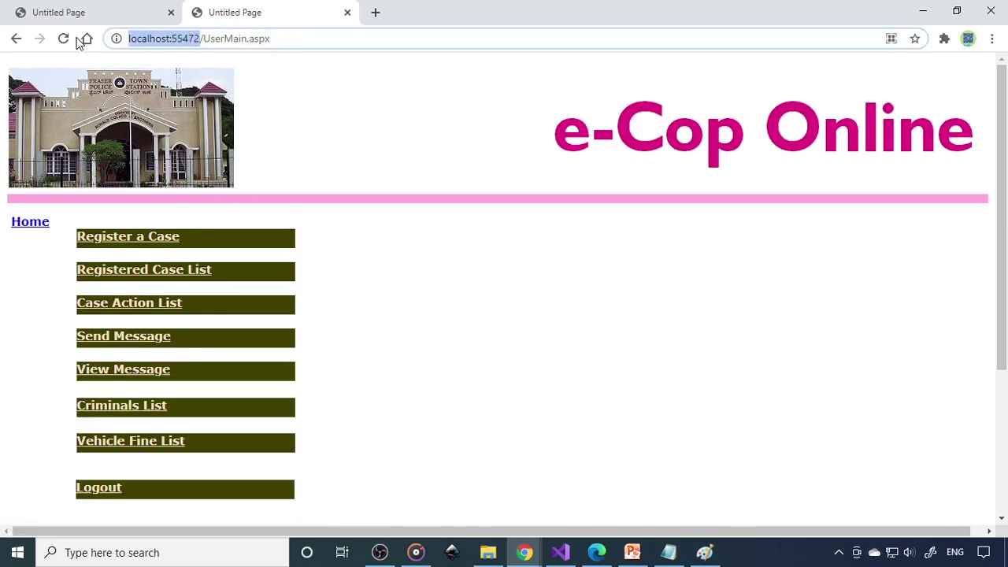
pyautogui.click(376, 13)
pyautogui.hotkey('ctrl', 'v')
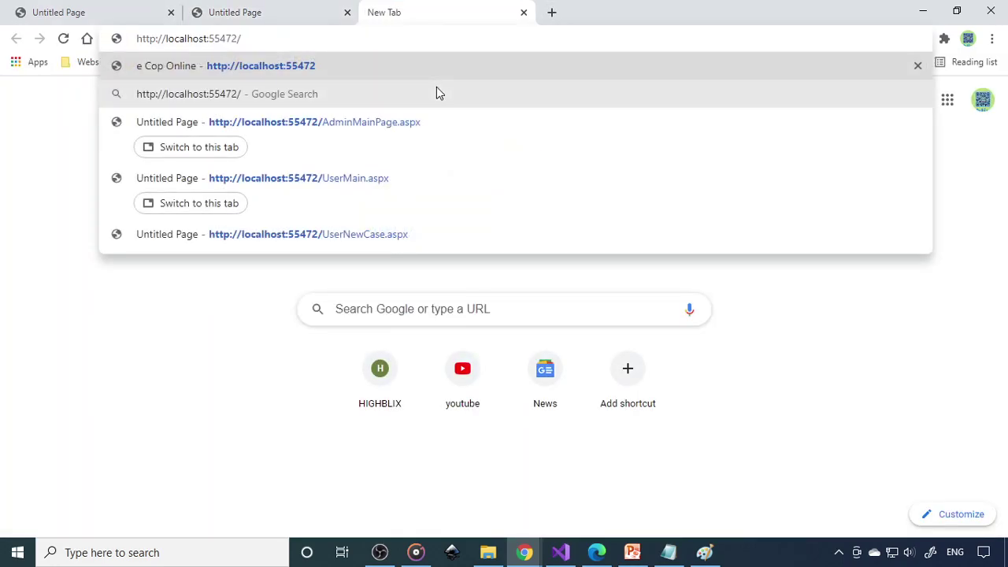
# Log in with the station employee code and password, then view Vijayanagar 1001's cases 1001 and 1000
pyautogui.press('Return')
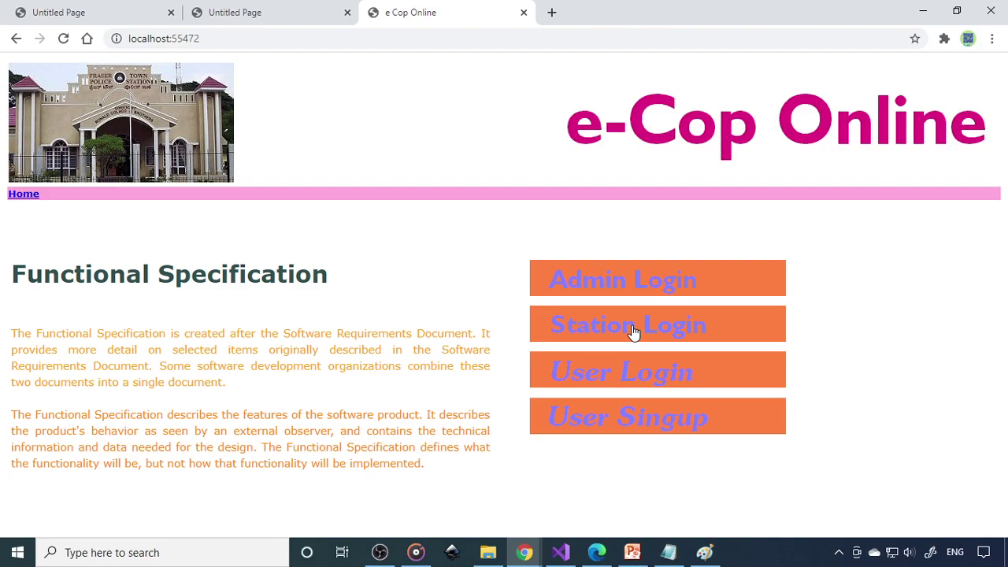
pyautogui.click(634, 330)
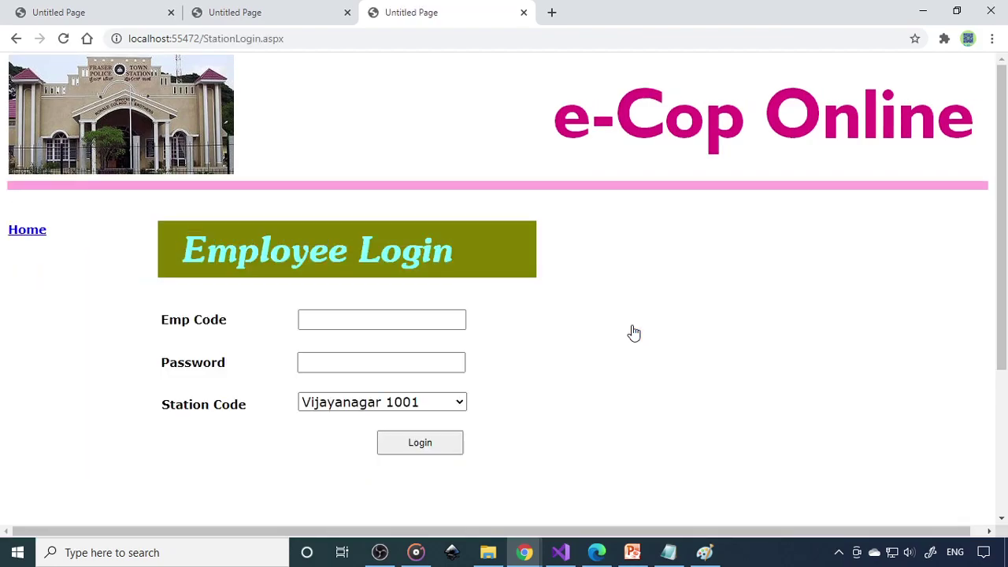
pyautogui.click(376, 362)
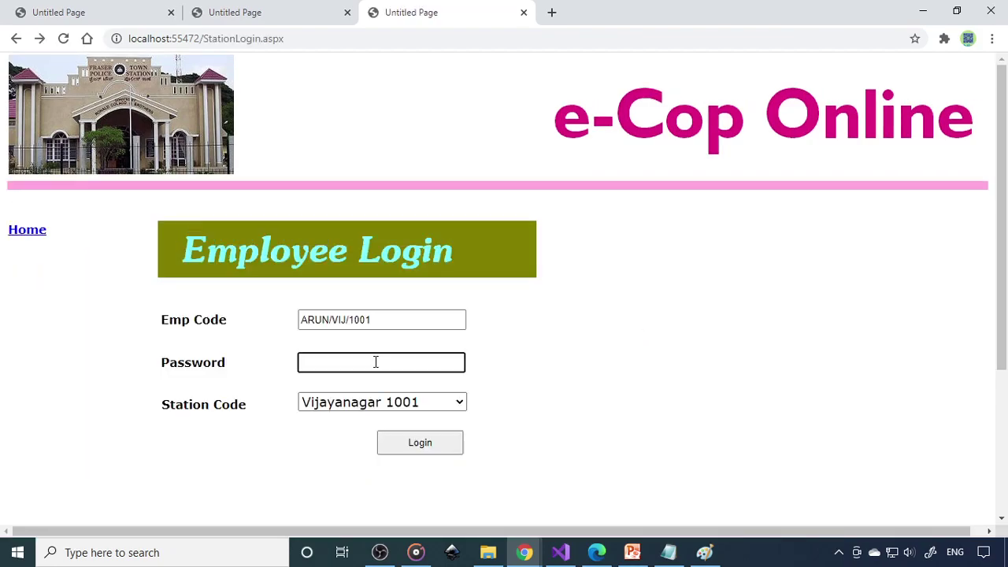
pyautogui.moveTo(375, 319); pyautogui.dragTo(303, 331)
pyautogui.click(360, 360)
pyautogui.write('11')
pyautogui.click(419, 444)
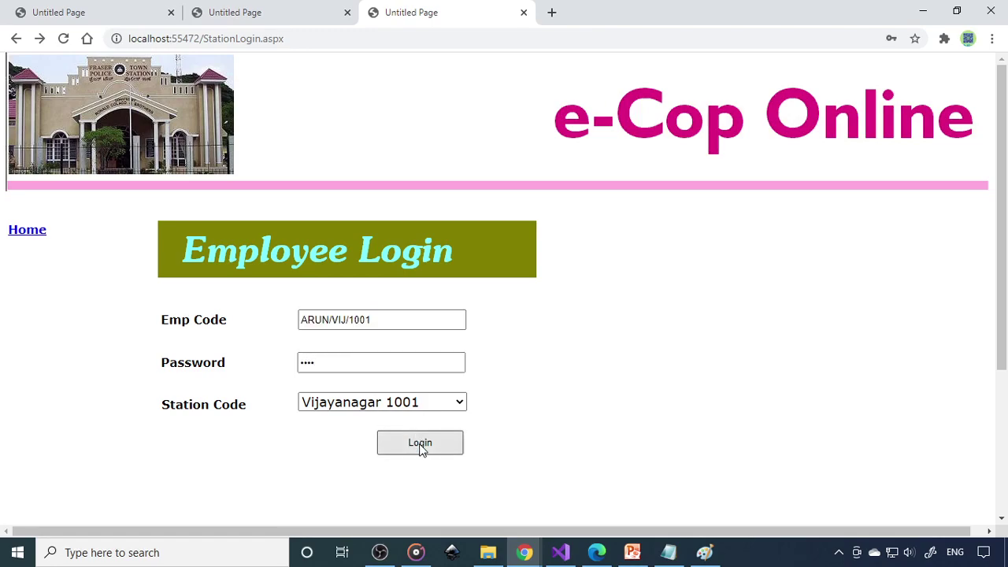
pyautogui.click(232, 266)
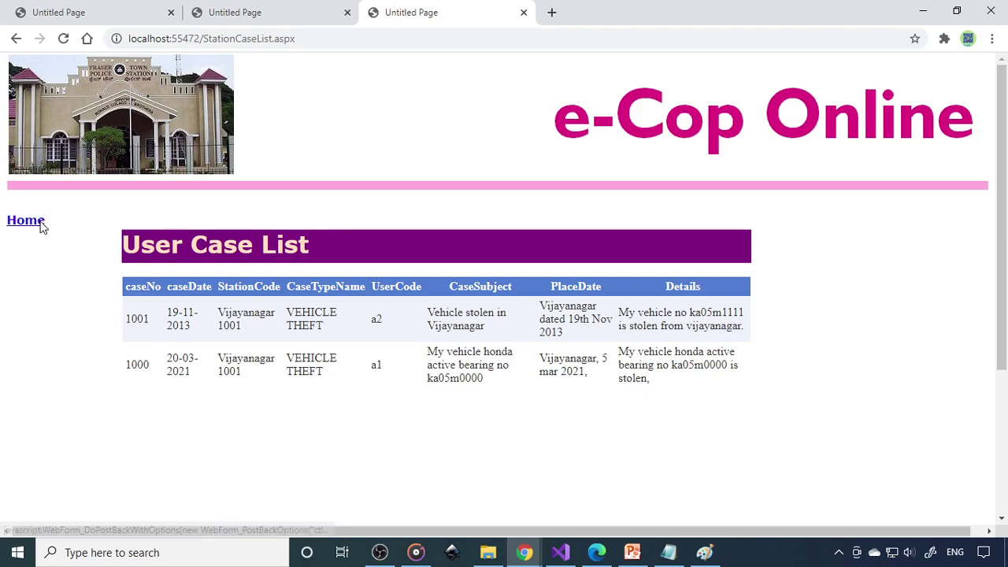
# Save the action 'we are searching for it.' against case 1000 in Action Taken
pyautogui.click(41, 224)
pyautogui.click(244, 297)
pyautogui.click(356, 314)
pyautogui.click(344, 347)
pyautogui.click(378, 374)
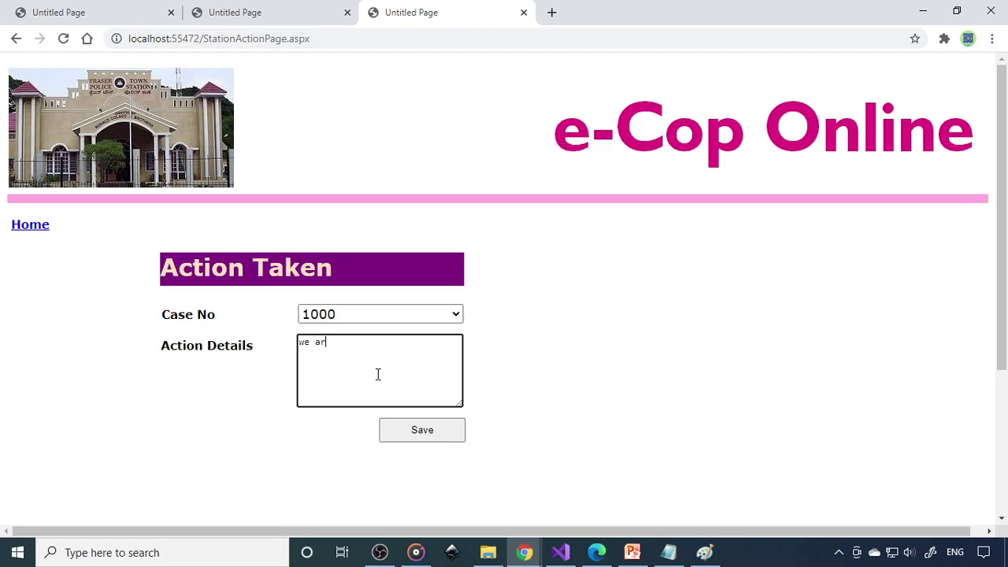
pyautogui.write('we are searching for it.')
pyautogui.click(404, 430)
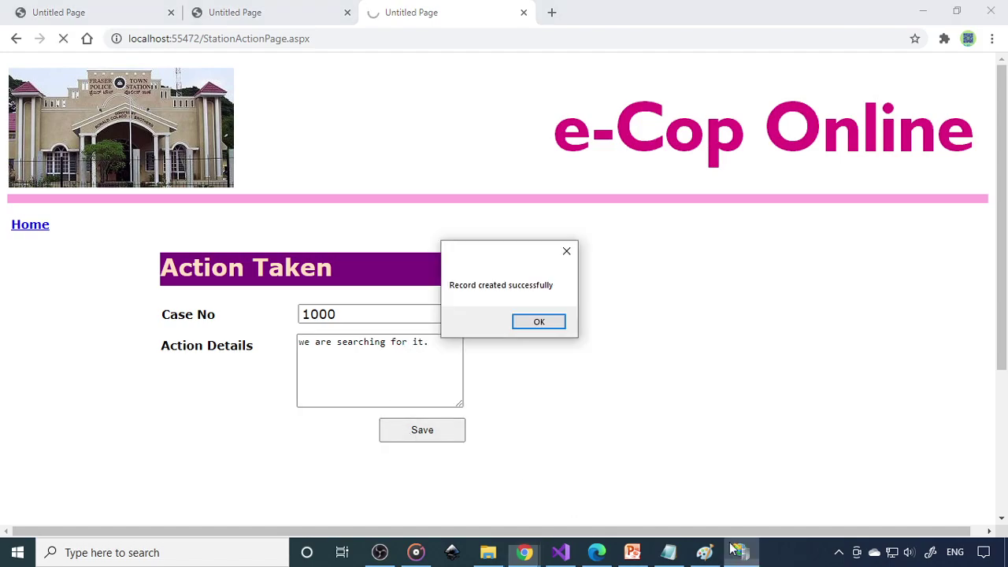
pyautogui.click(551, 322)
# Confirm the user's Case Action List shows the 20-03-2021 action on case 1000, then return to the station tab
pyautogui.click(35, 227)
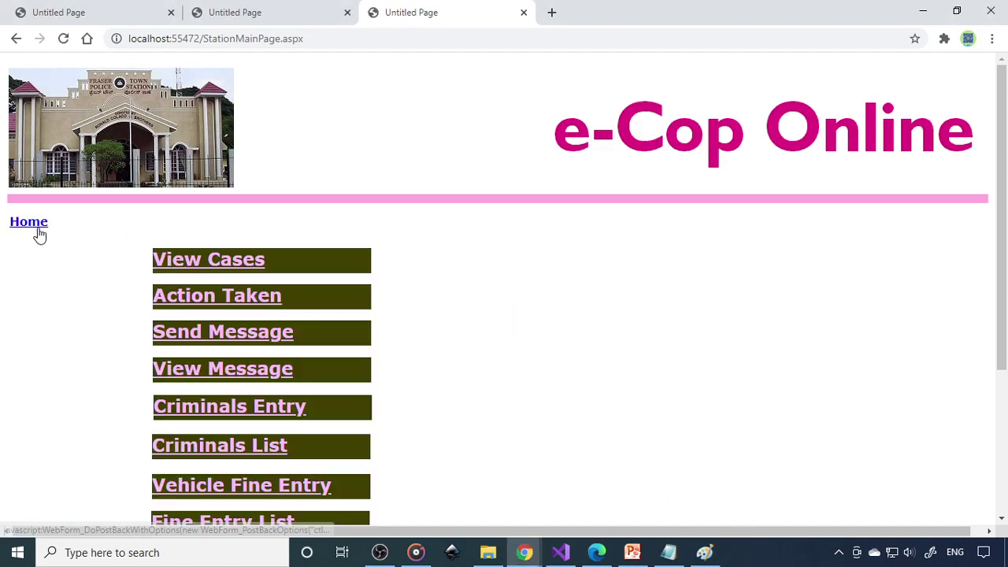
pyautogui.click(275, 12)
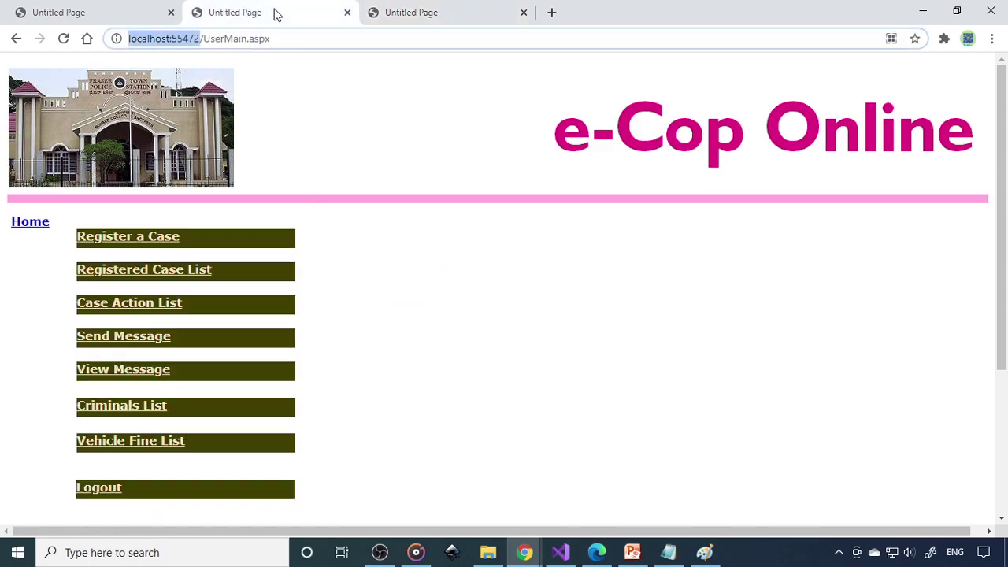
pyautogui.click(151, 309)
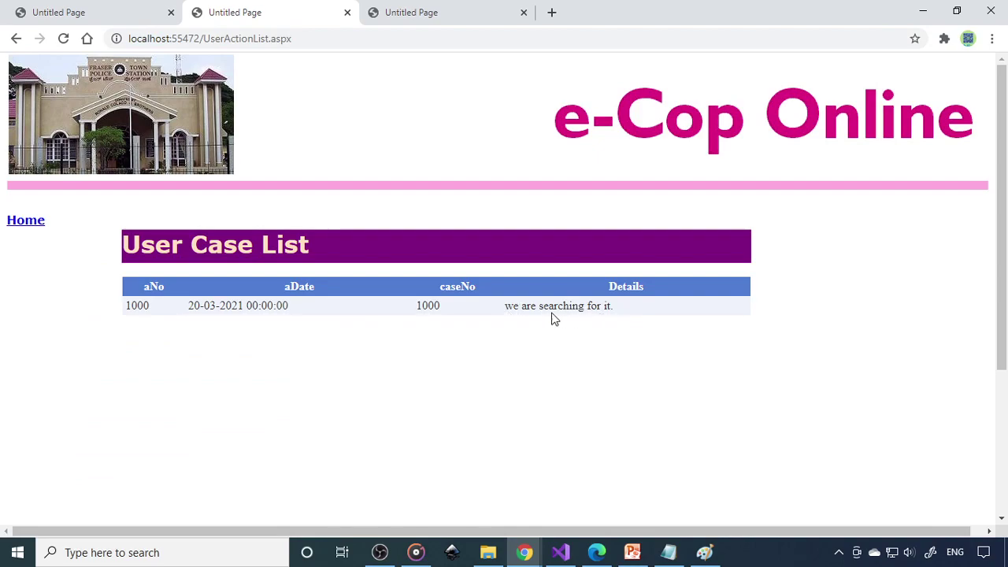
pyautogui.click(401, 14)
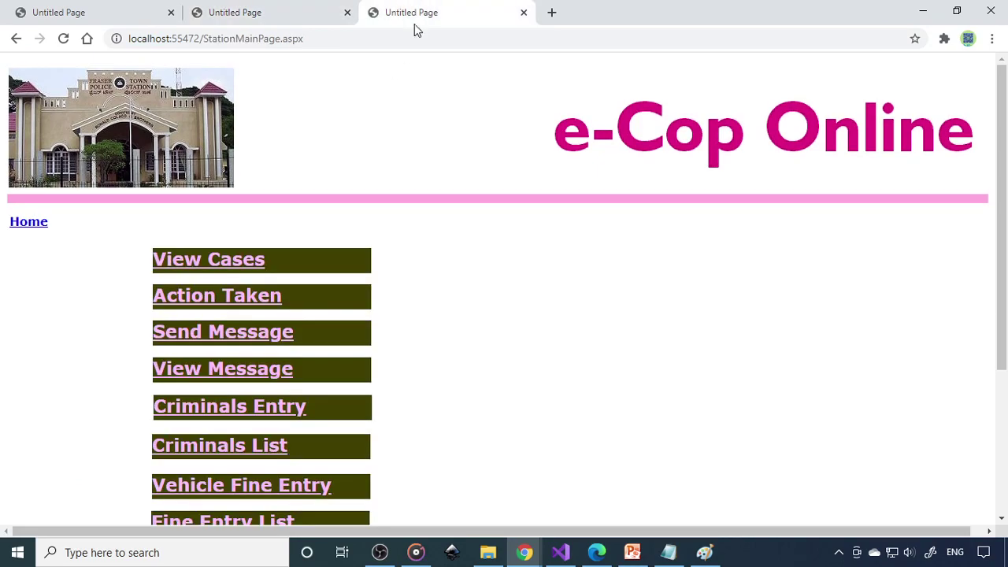
# Save a second action on case 1000 telling the user their vehicle was recovered at the station
pyautogui.click(213, 305)
pyautogui.click(351, 315)
pyautogui.click(339, 351)
pyautogui.click(383, 367)
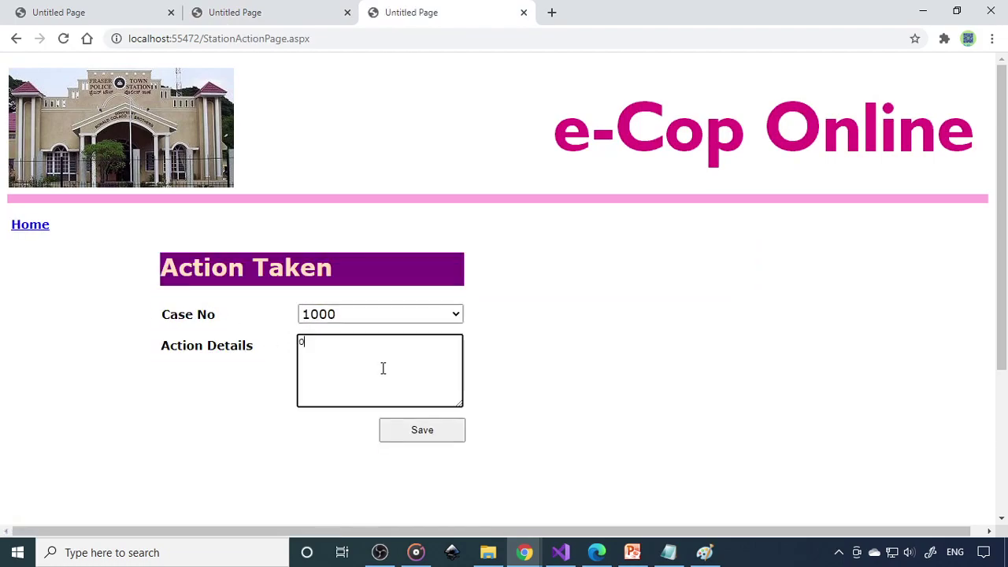
pyautogui.write('YO')
pyautogui.press('BackSpace')
pyautogui.write('our vechicle is recovered pls')
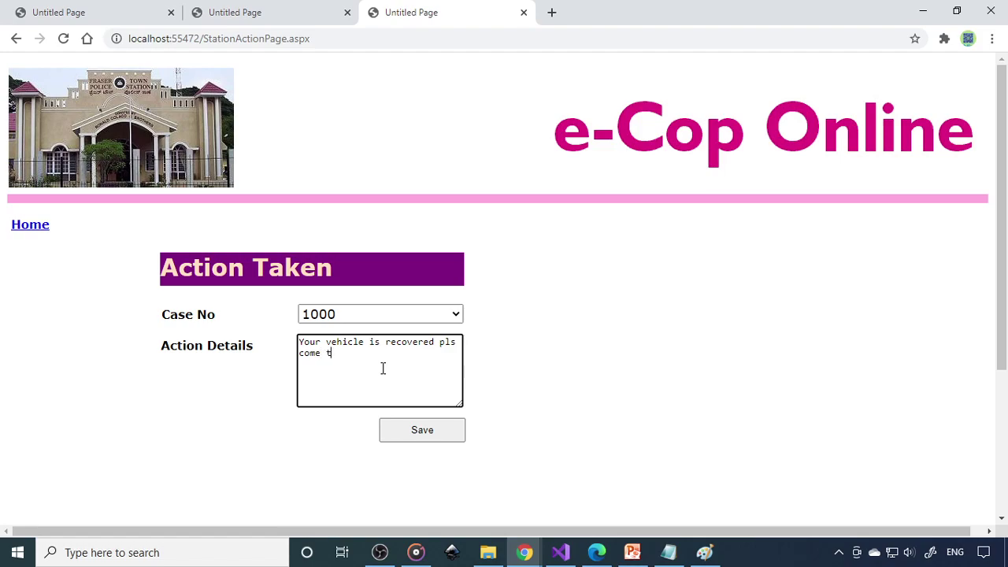
pyautogui.write('the station with all the vehicle p')
pyautogui.write('roof.')
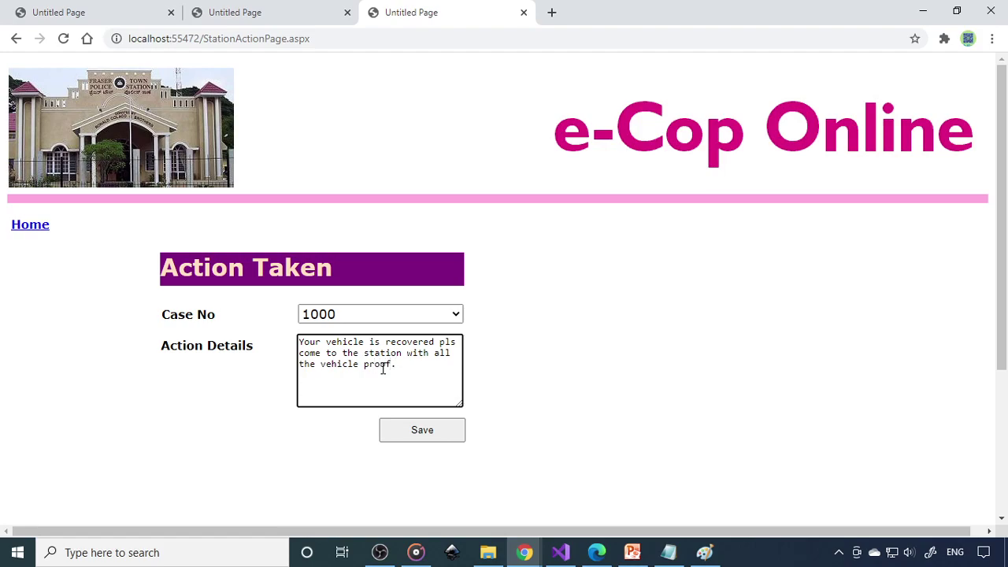
pyautogui.click(408, 430)
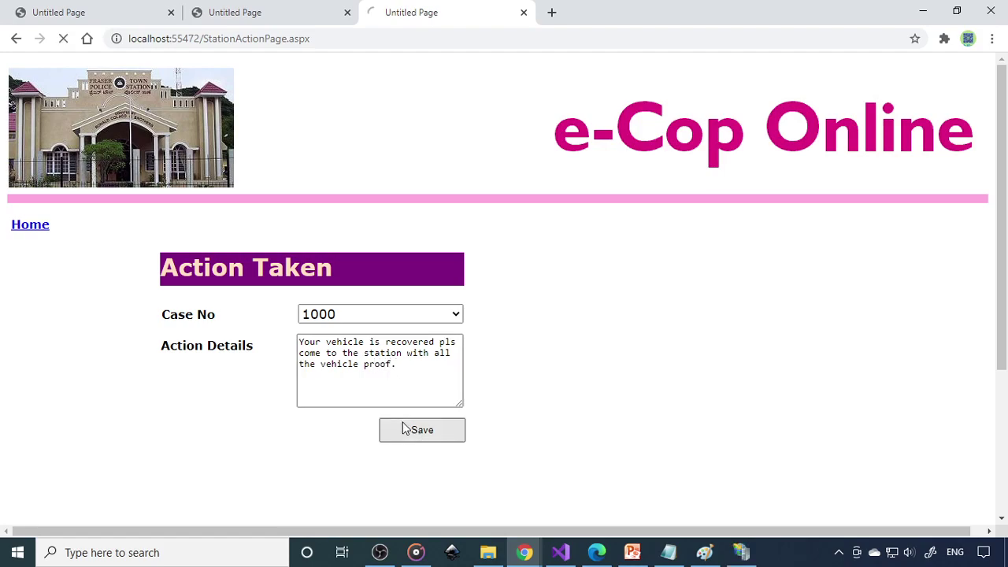
pyautogui.click(542, 321)
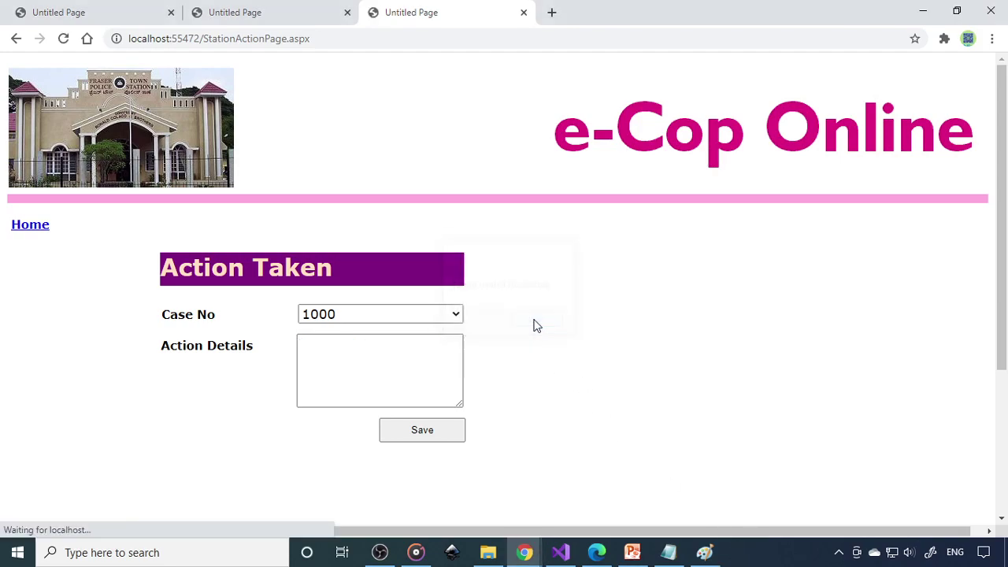
# Reload the user's action list, continue the form resubmission, and highlight the new recovered-vehicle row
pyautogui.click(289, 9)
pyautogui.click(63, 38)
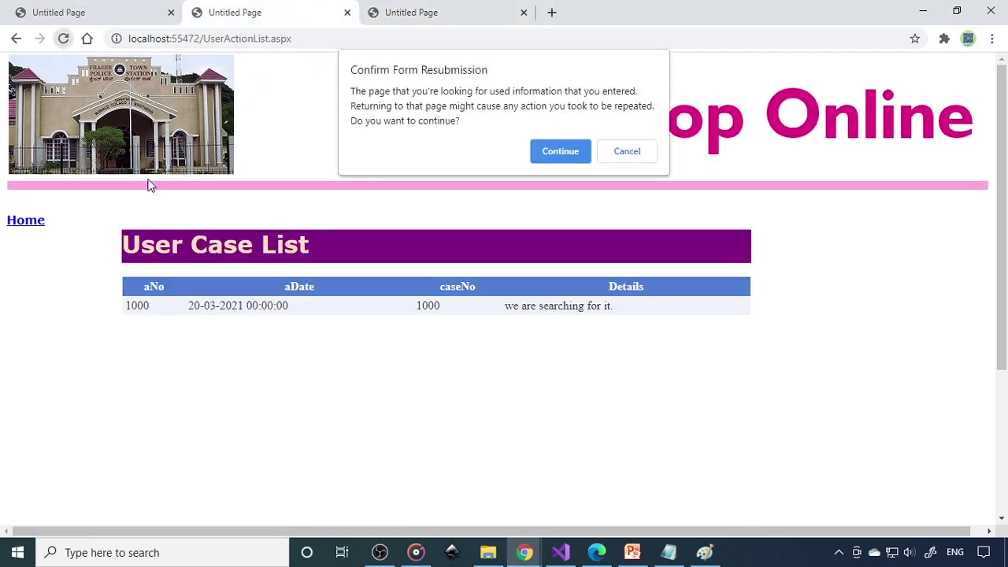
pyautogui.click(580, 157)
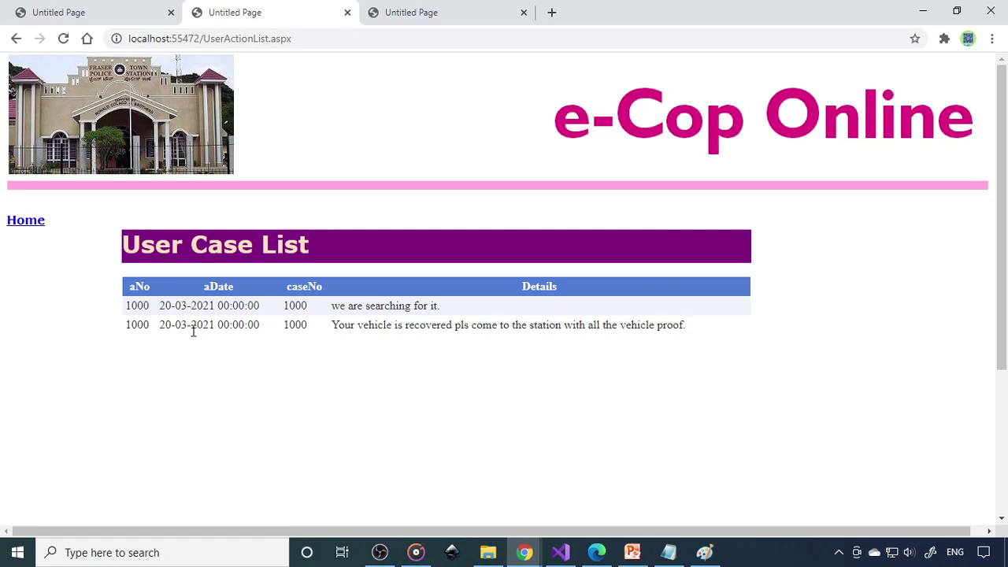
pyautogui.moveTo(375, 329); pyautogui.dragTo(659, 332)
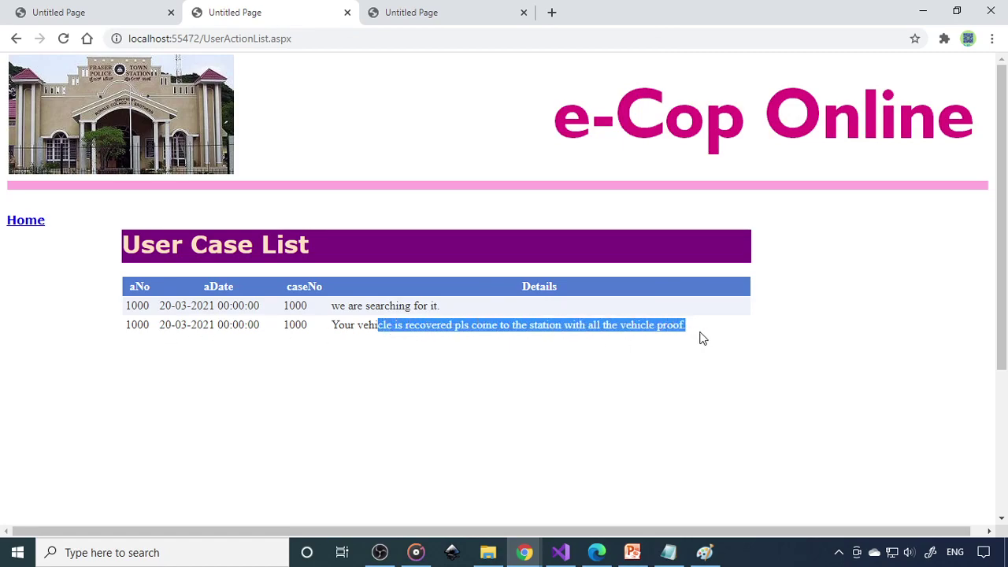
# In the station tab, look at the Criminals Entry and Vehicle Fine Entry forms
pyautogui.click(35, 223)
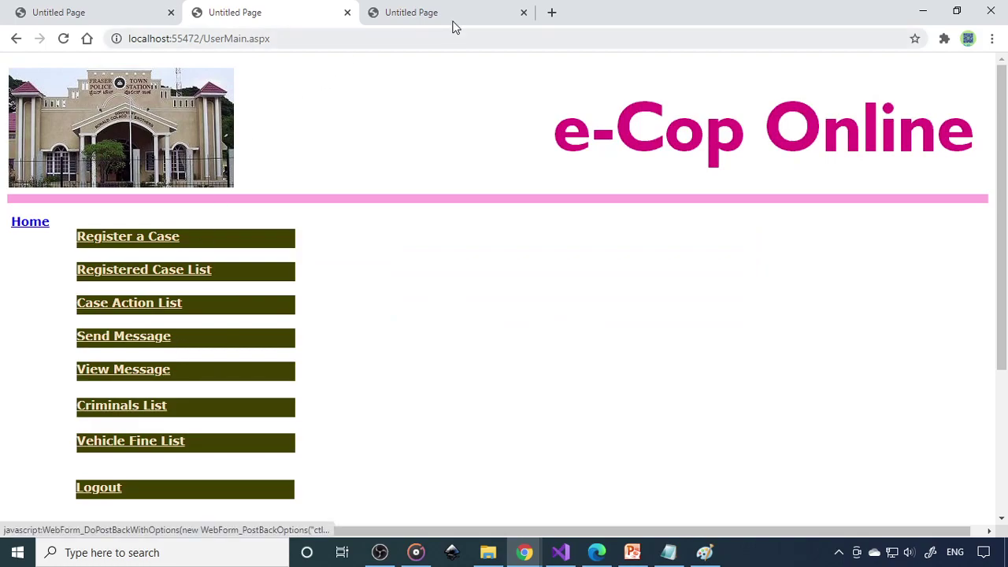
pyautogui.click(457, 11)
pyautogui.click(30, 226)
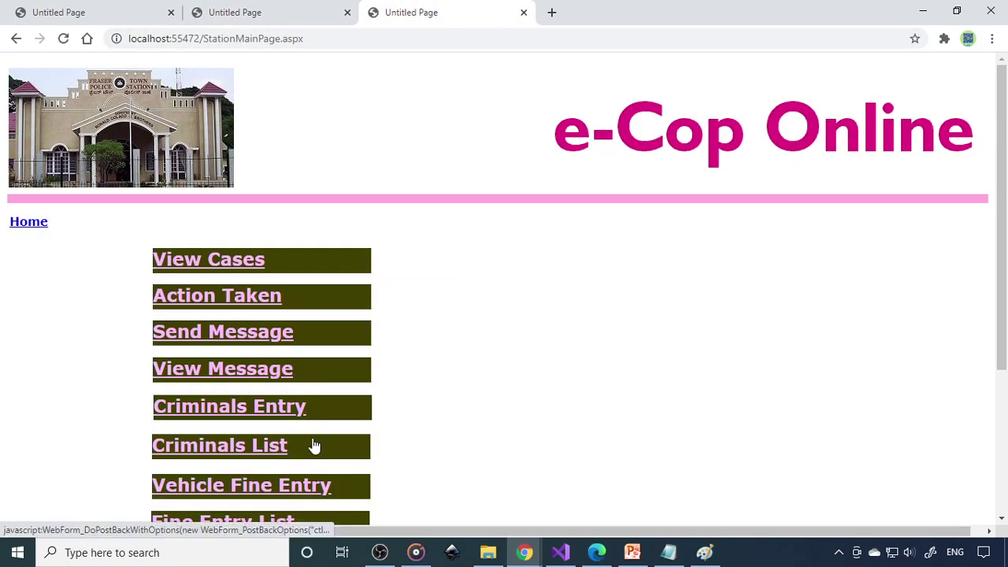
pyautogui.scroll(-1, 264, 410)
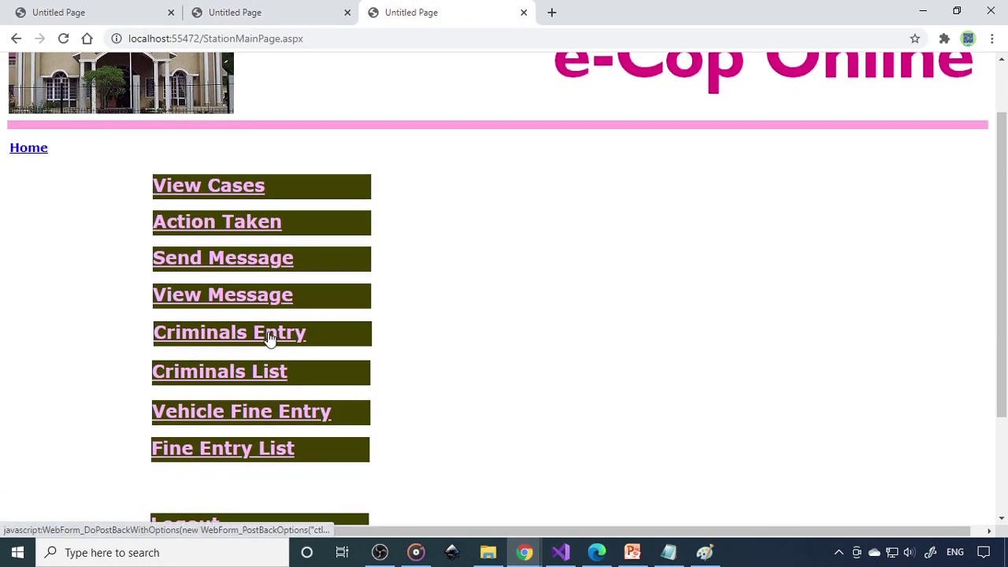
pyautogui.click(270, 335)
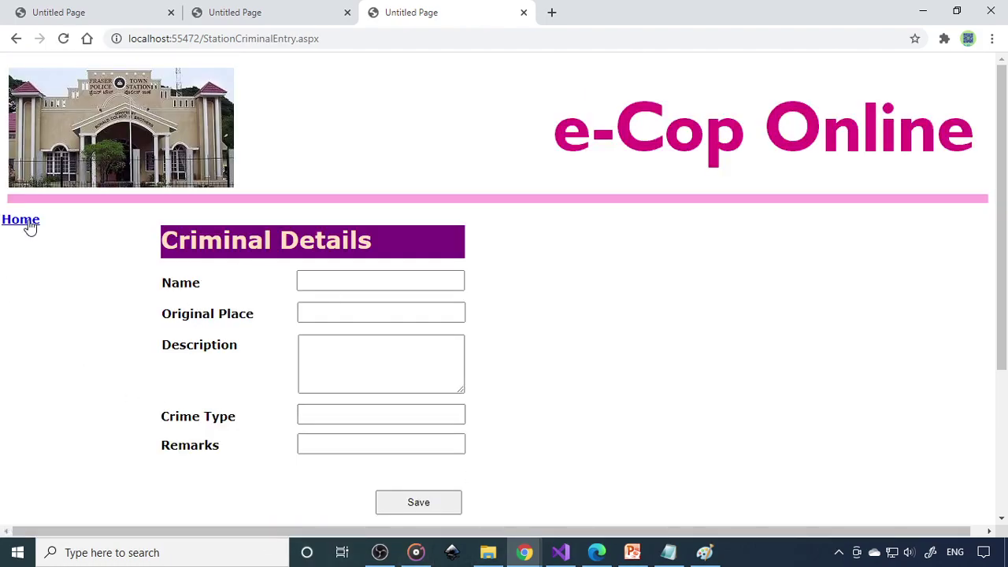
pyautogui.click(29, 225)
pyautogui.scroll(-3, 271, 363)
pyautogui.click(268, 270)
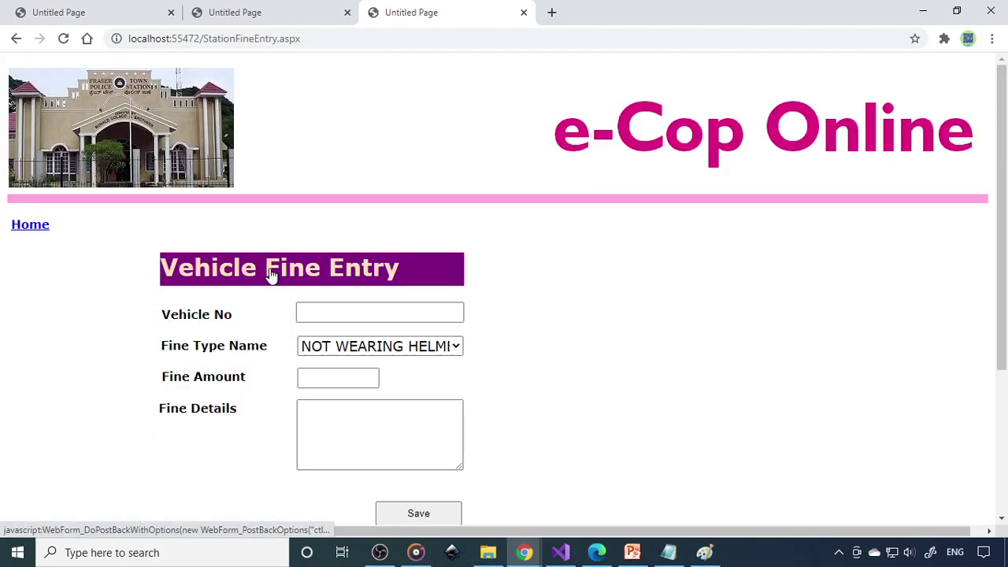
pyautogui.scroll(-3, 328, 408)
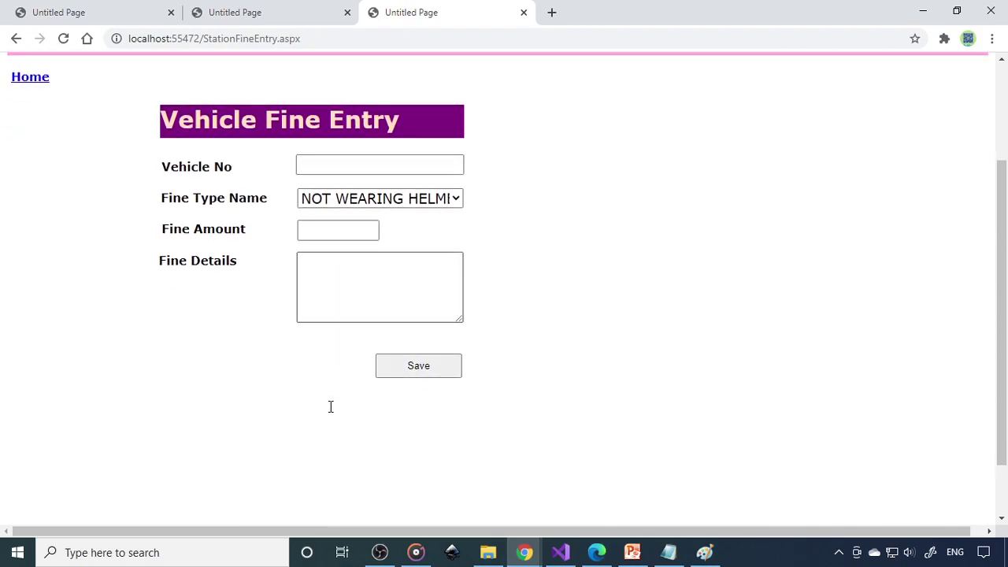
pyautogui.click(38, 79)
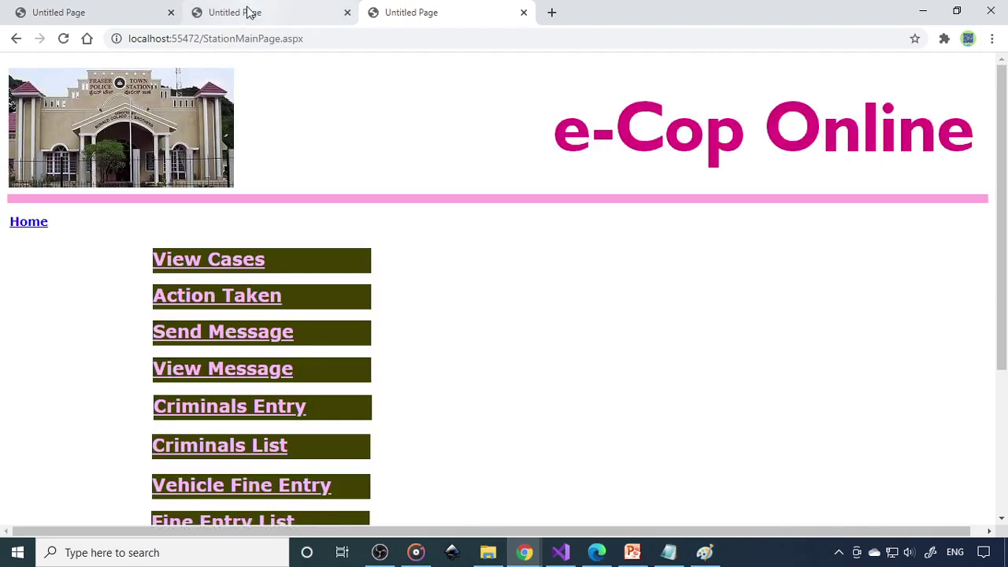
pyautogui.click(248, 12)
pyautogui.scroll(-1, 190, 358)
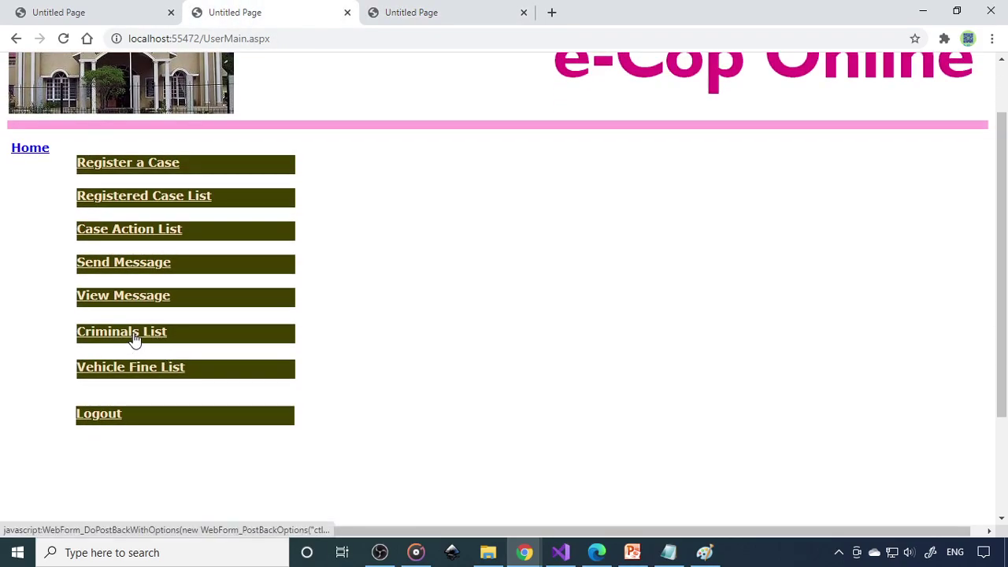
pyautogui.click(155, 377)
pyautogui.click(306, 259)
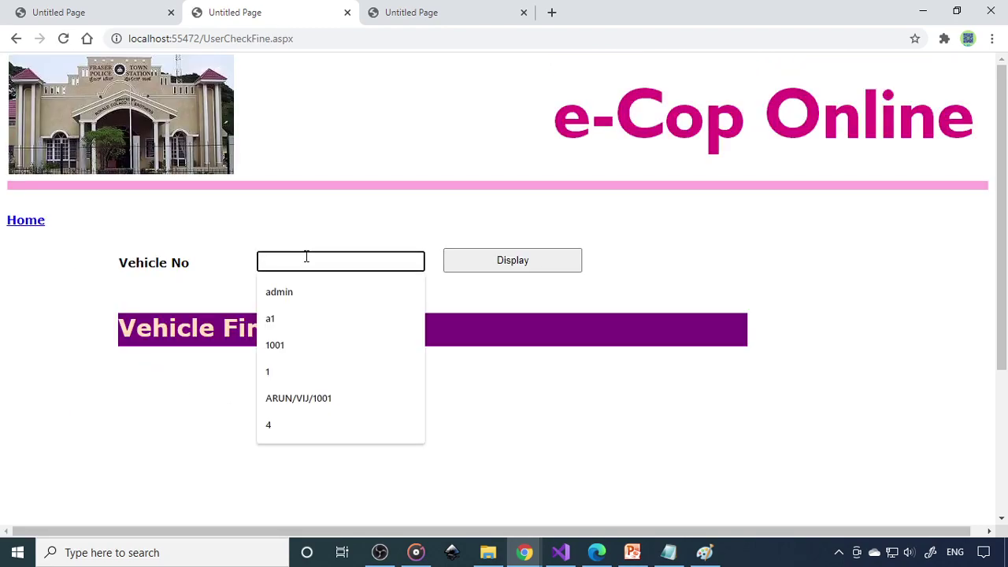
pyautogui.write('ka05m1111')
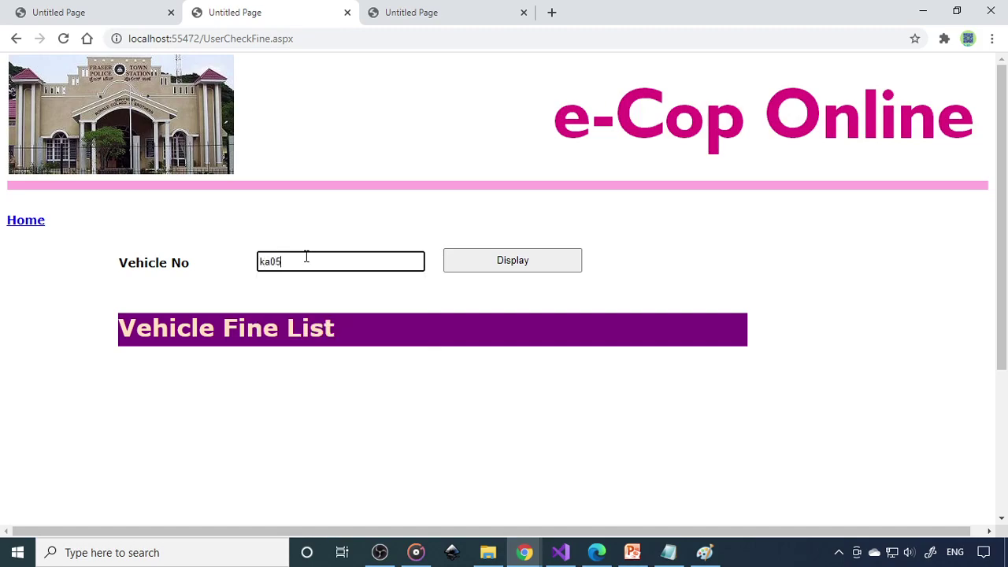
pyautogui.click(535, 264)
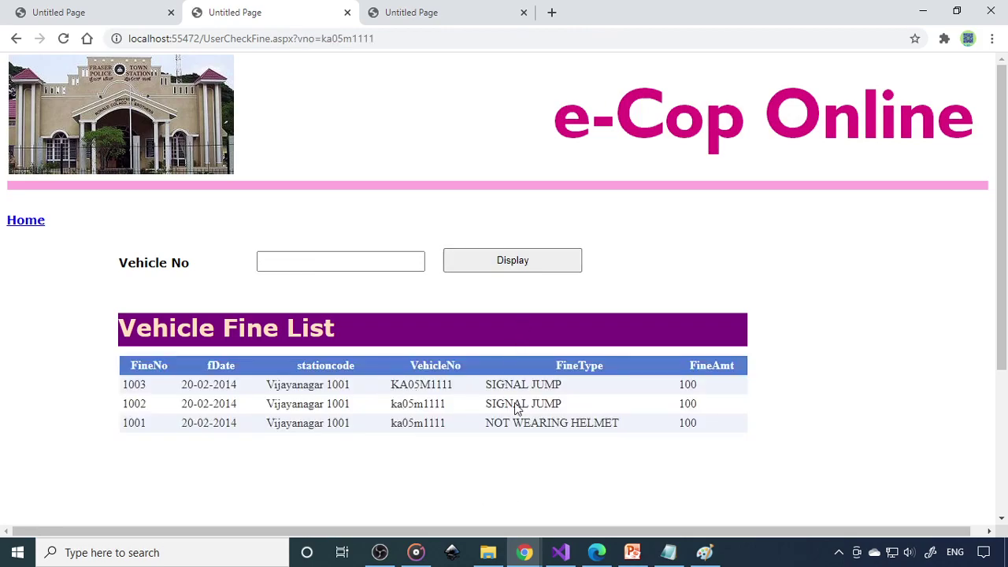
# Review the station's Fine Entry List of vehicle fines, then return to the station menu
pyautogui.click(412, 14)
pyautogui.scroll(-3, 236, 331)
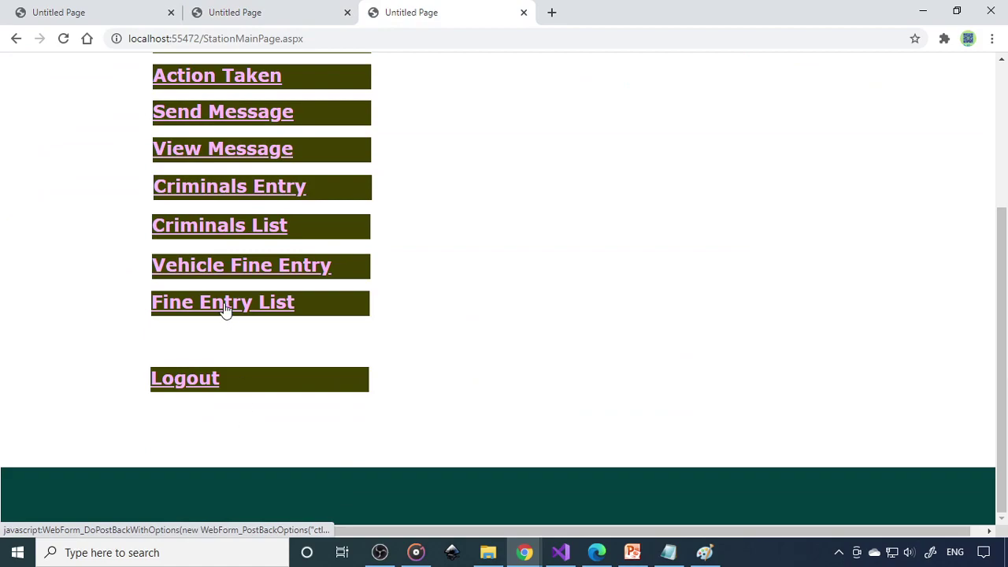
pyautogui.click(226, 308)
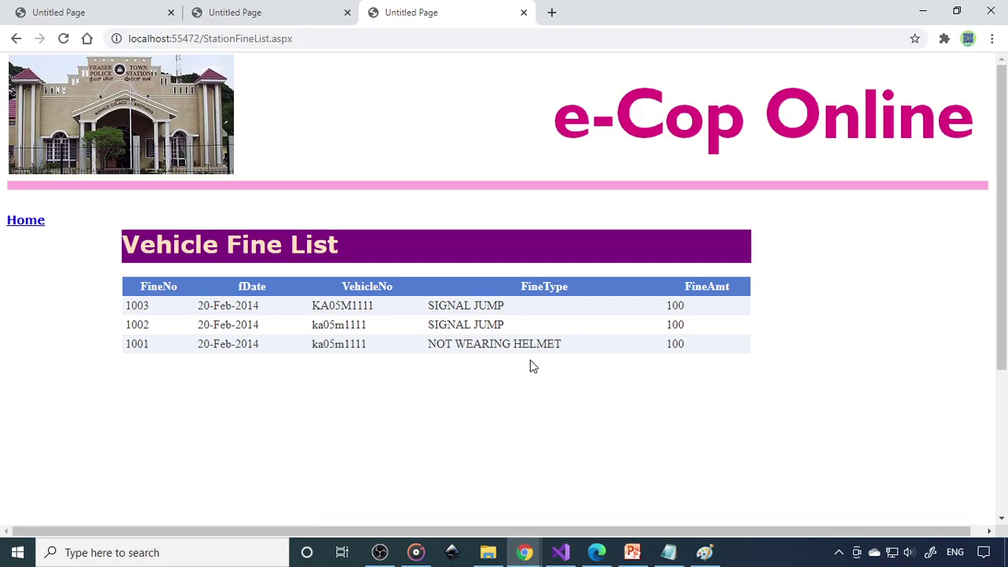
pyautogui.click(20, 223)
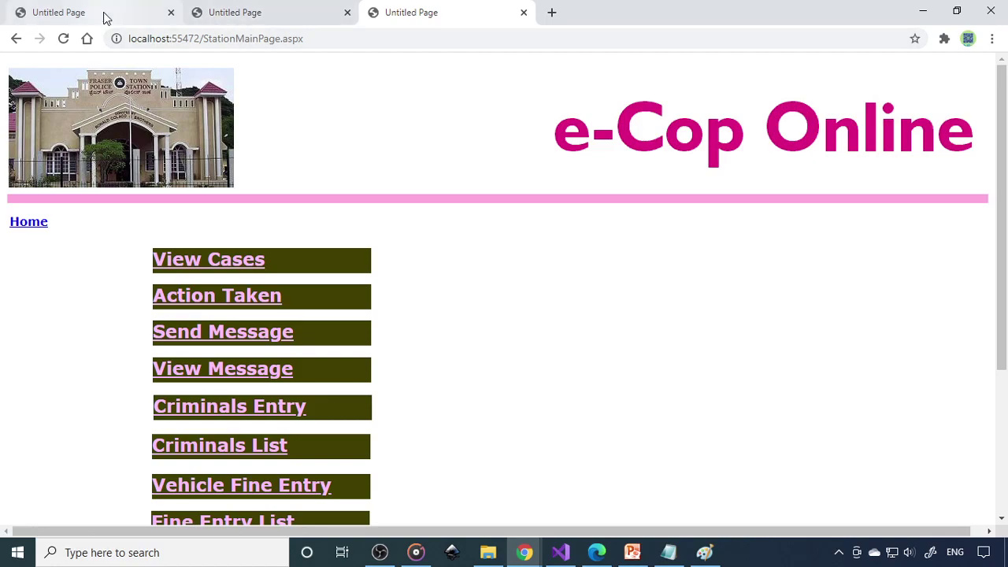
# Glance over the admin, user and station tabs, then bring up HighblixTutorials' YouTube Videos page
pyautogui.click(103, 16)
pyautogui.click(249, 13)
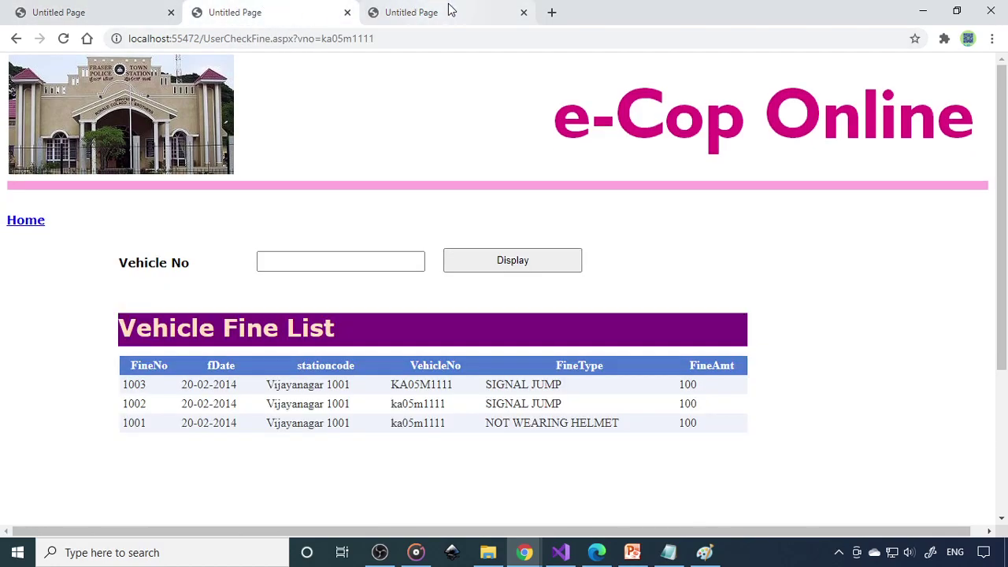
pyautogui.click(451, 9)
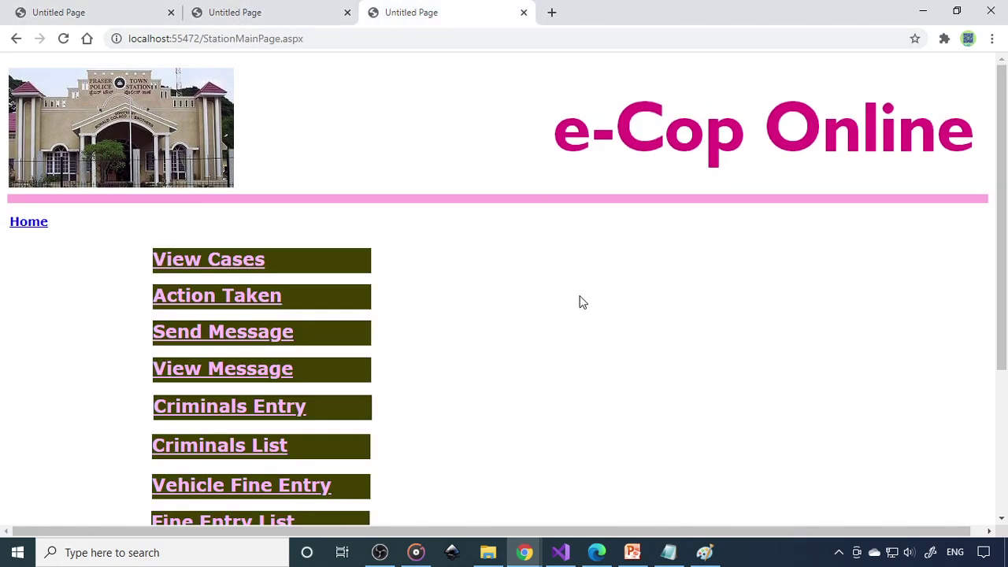
pyautogui.scroll(-3, 578, 302)
pyautogui.scroll(3, 578, 302)
pyautogui.click(312, 8)
pyautogui.click(120, 9)
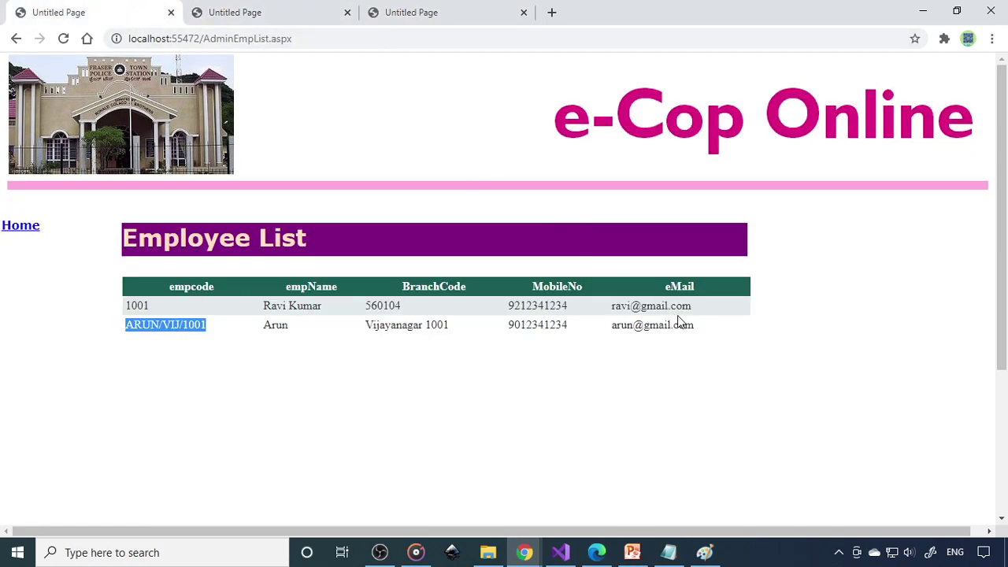
pyautogui.scroll(-3, 679, 320)
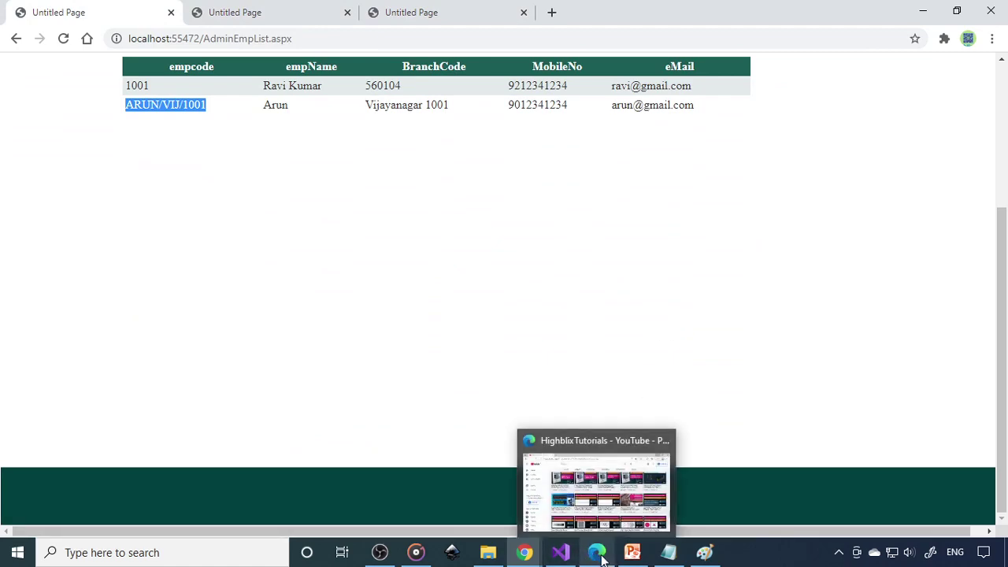
pyautogui.click(596, 552)
pyautogui.moveTo(1005, 240); pyautogui.dragTo(1005, 96)
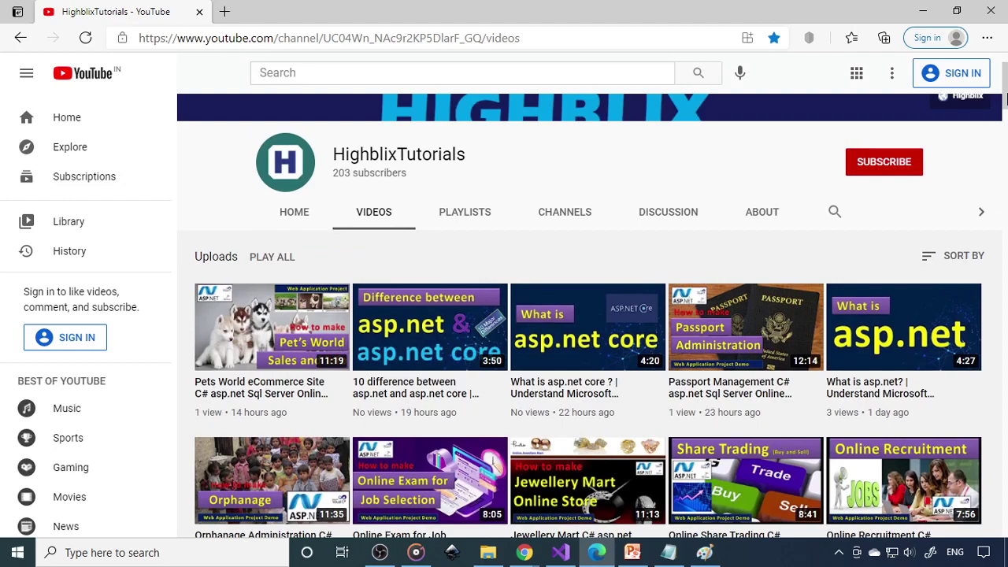